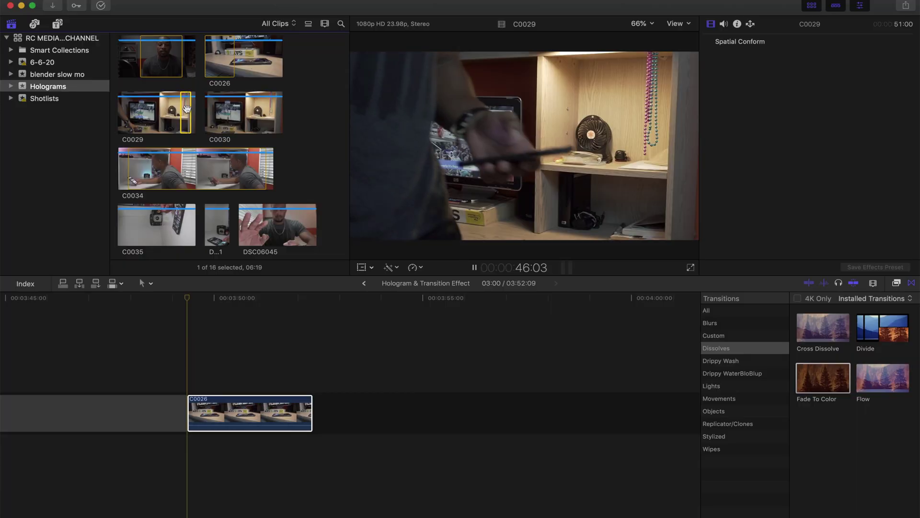
Stop the preview and place C0029 in the timeline right after C0026
key("space")
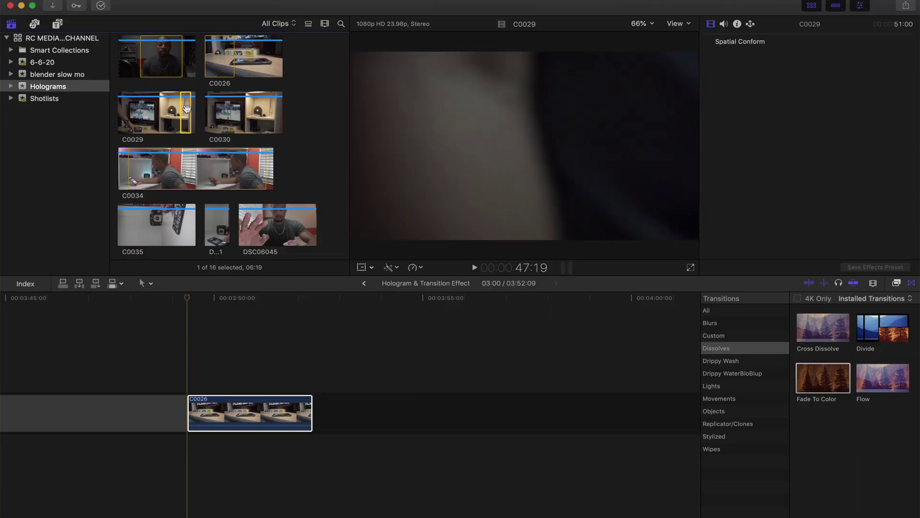
left_click_drag(187, 109, 324, 408)
scroll(245, 373, "right", 3)
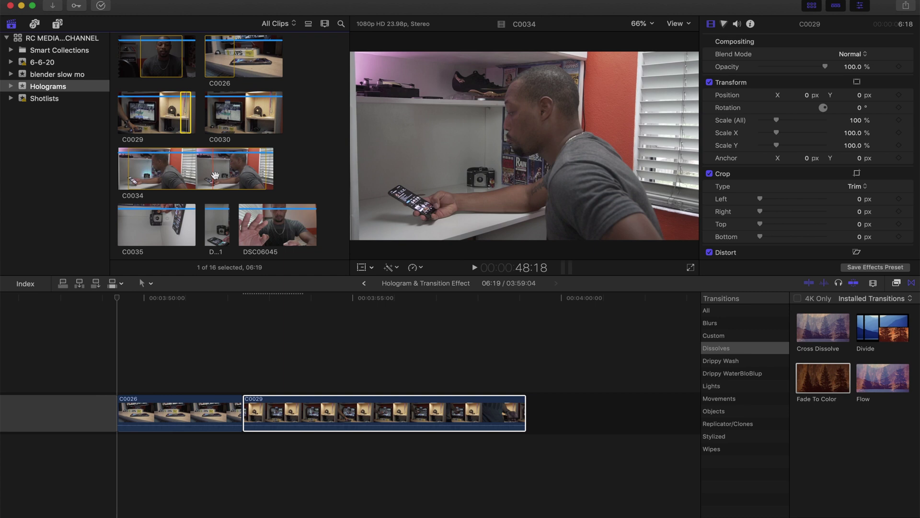
Load clip C0034 and play it from its beginning
left_click(156, 181)
left_click(130, 185)
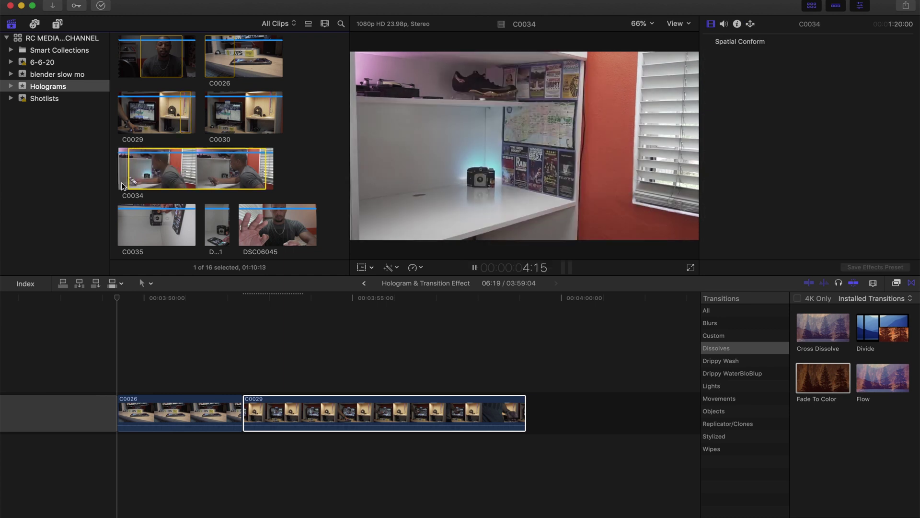
key("space")
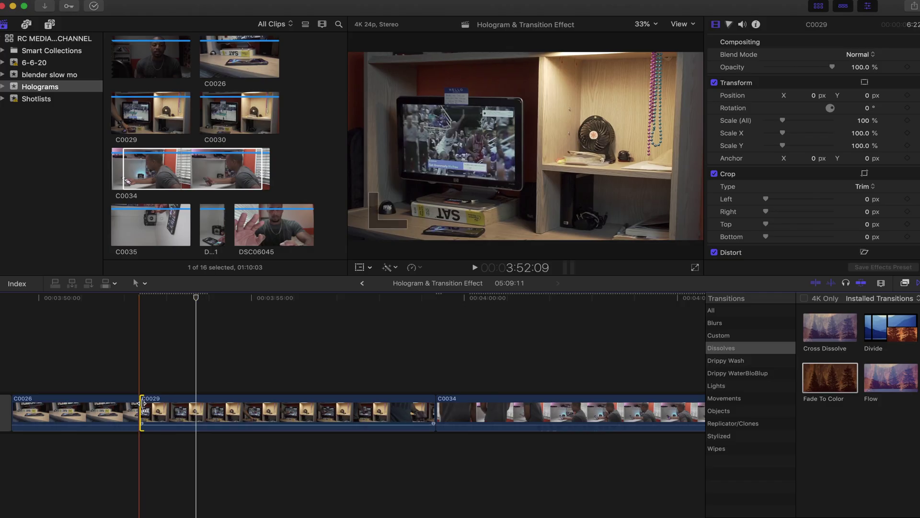
Trim the C0026/C0029 edit to the playhead so C0029 starts later, then replay the sequence
left_click_drag(144, 403, 192, 397)
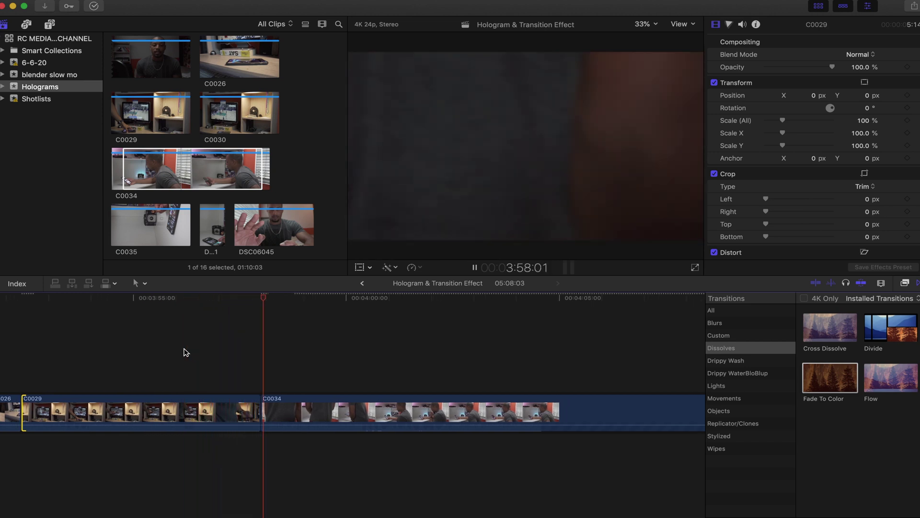
key("space")
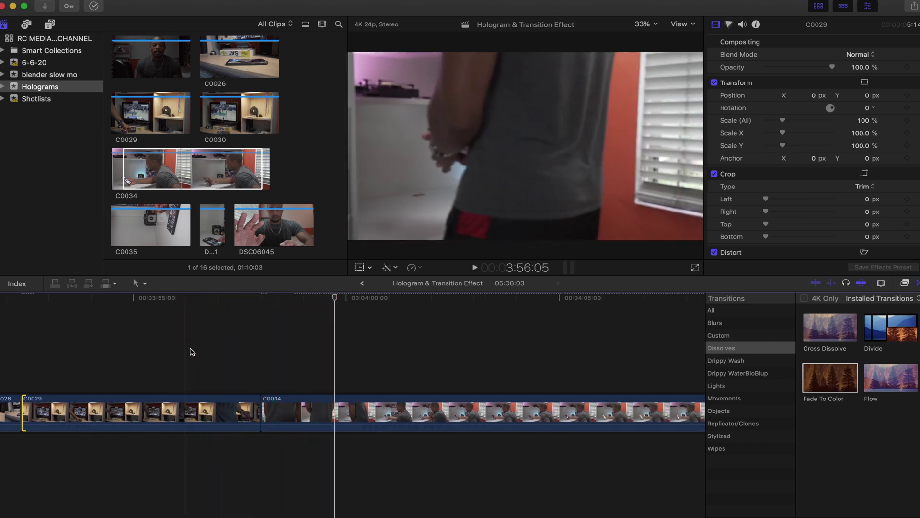
key("space")
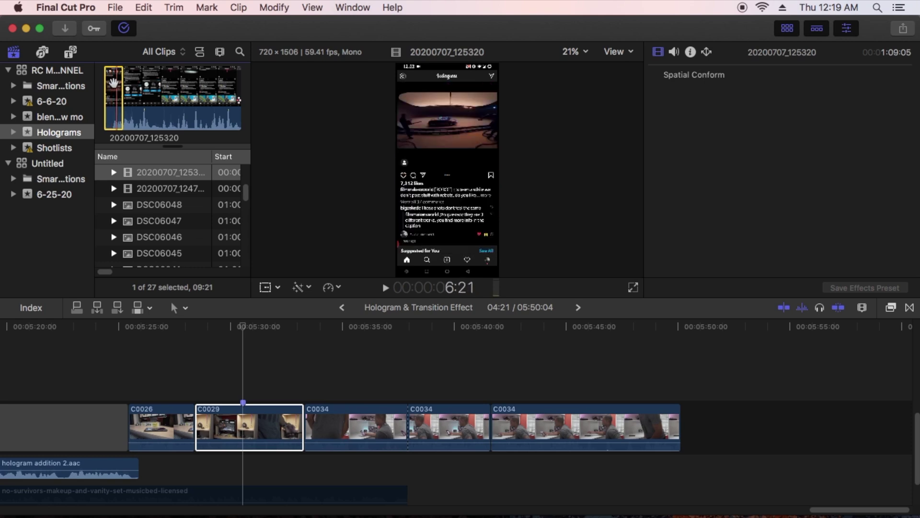
Connect 20200707_125320 above C0029, blend it in Screen mode, and enable the Transform tool
left_click_drag(222, 335, 238, 331)
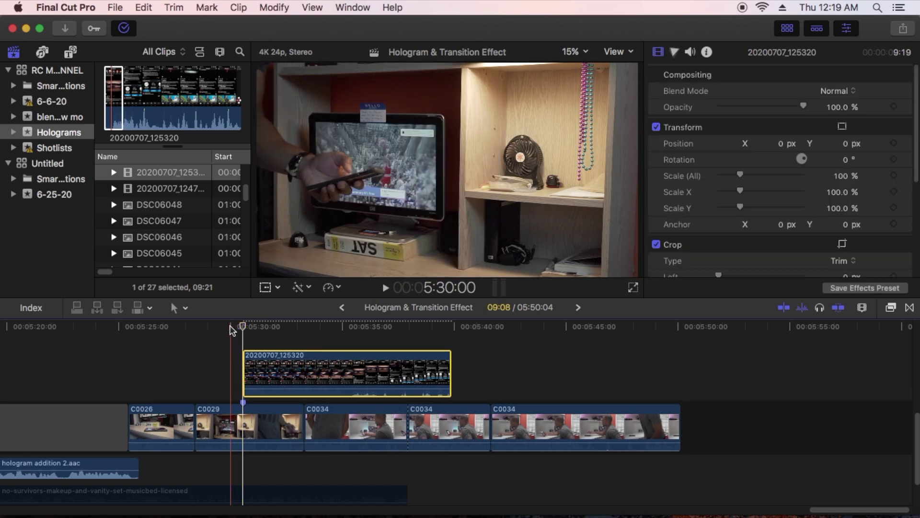
key("space")
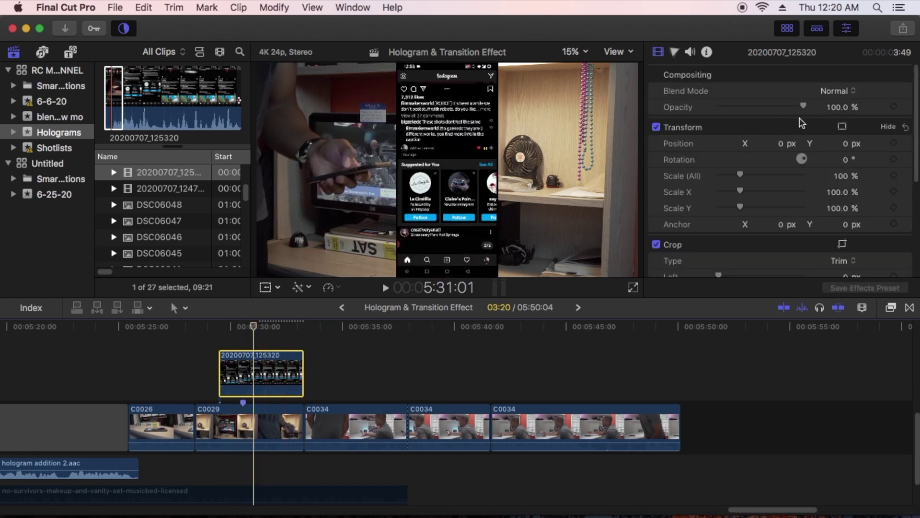
left_click(828, 92)
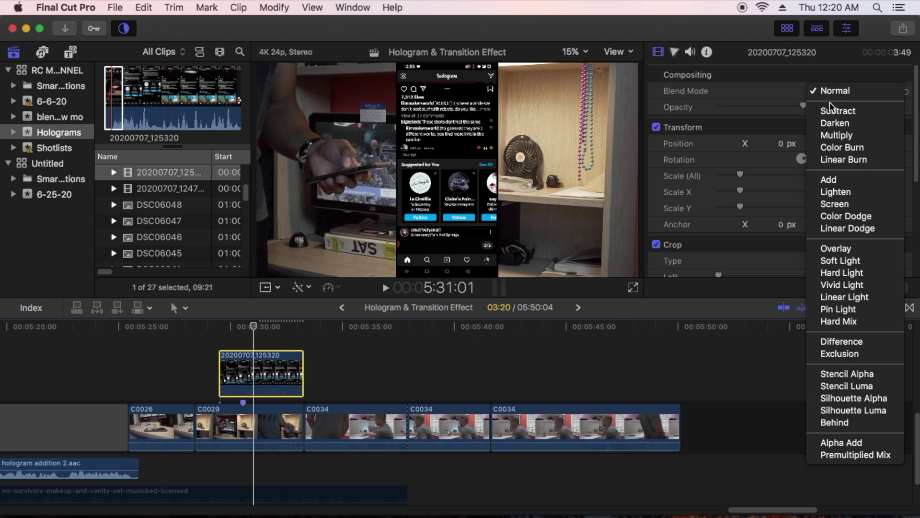
left_click(844, 205)
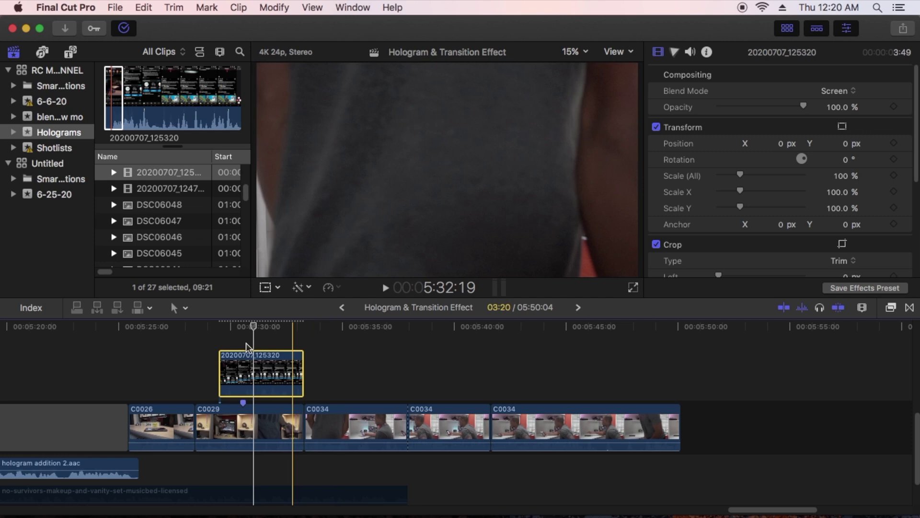
left_click(229, 341)
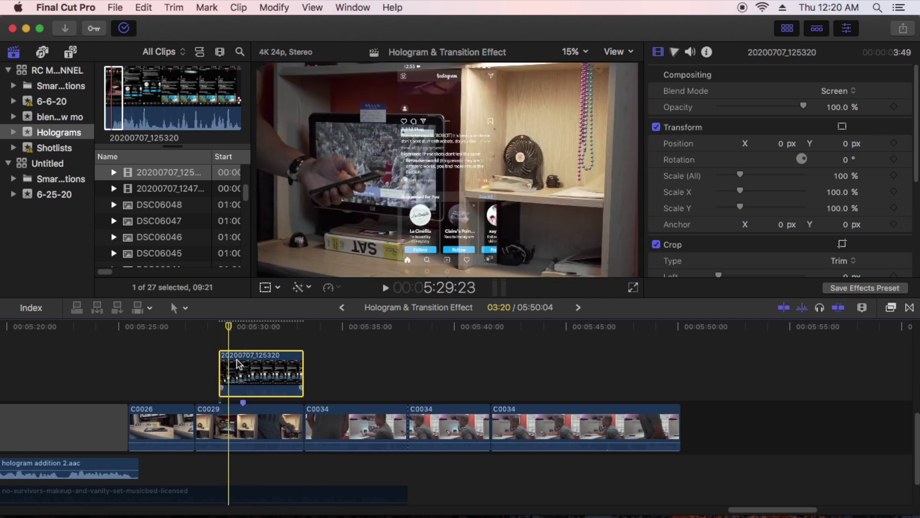
left_click(265, 292)
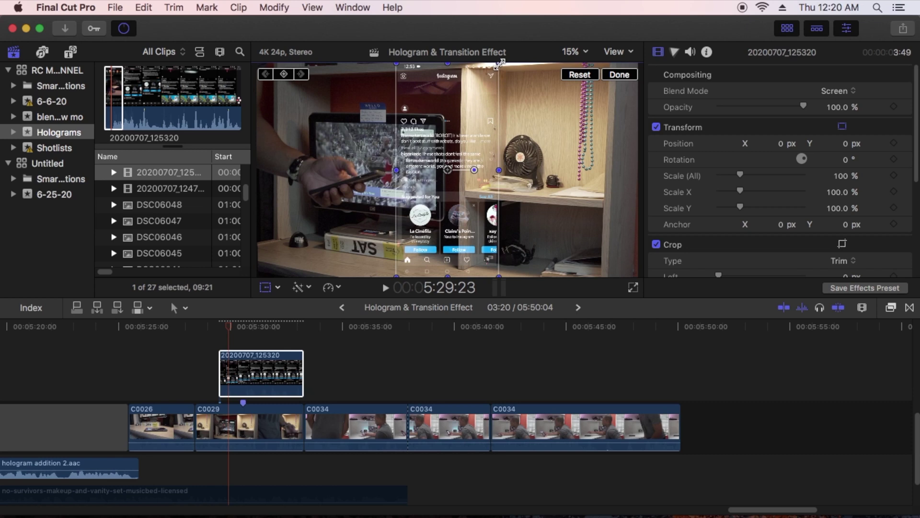
Scale the overlay down to 39.78% and move it up and left over the monitor
left_click_drag(500, 62, 484, 87)
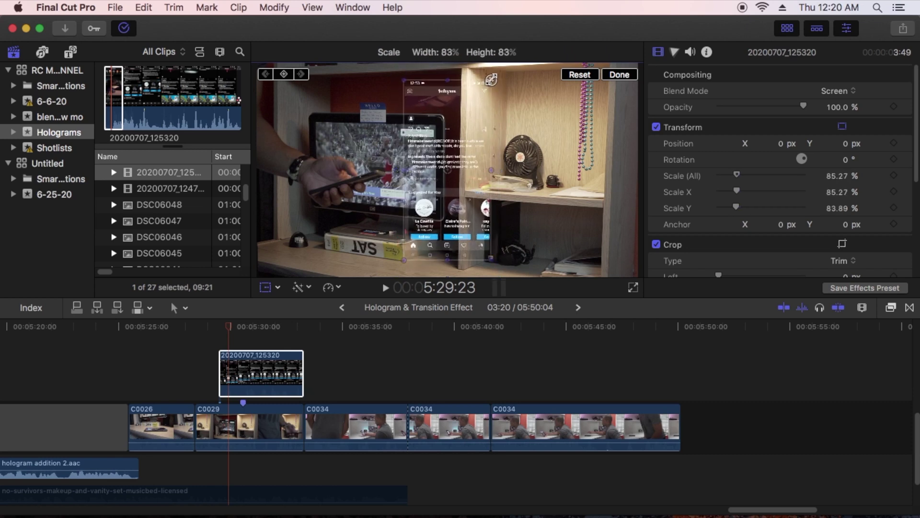
left_click_drag(492, 80, 471, 122)
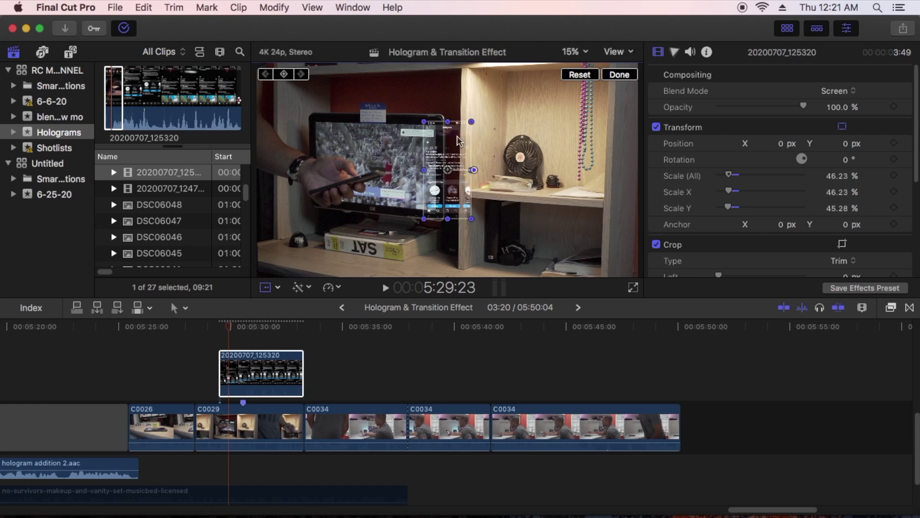
left_click_drag(450, 175, 416, 99)
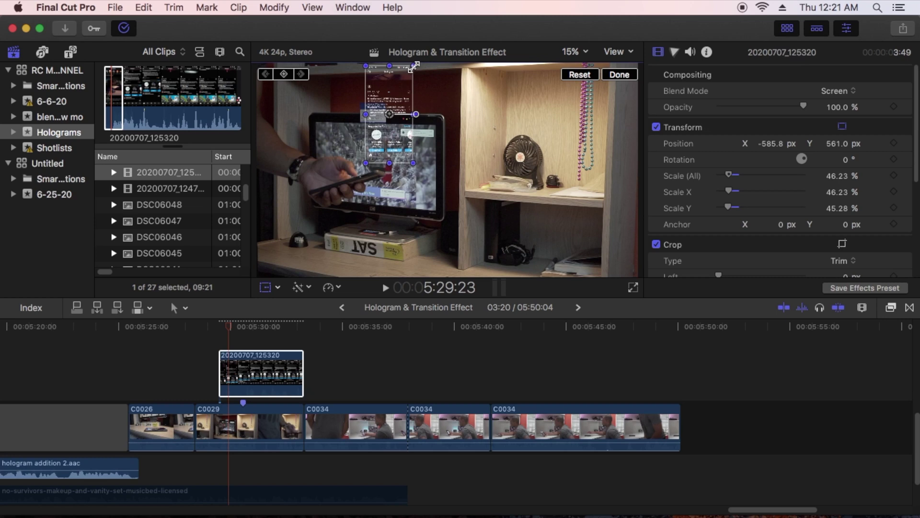
left_click_drag(412, 66, 383, 126)
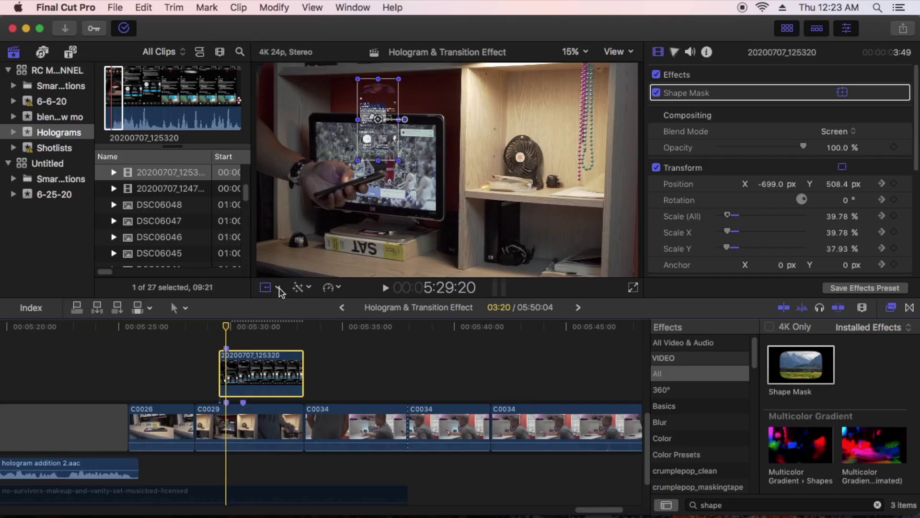
Switch to Distort and drag the overlay's corners and left edge into a tapered perspective
left_click(279, 288)
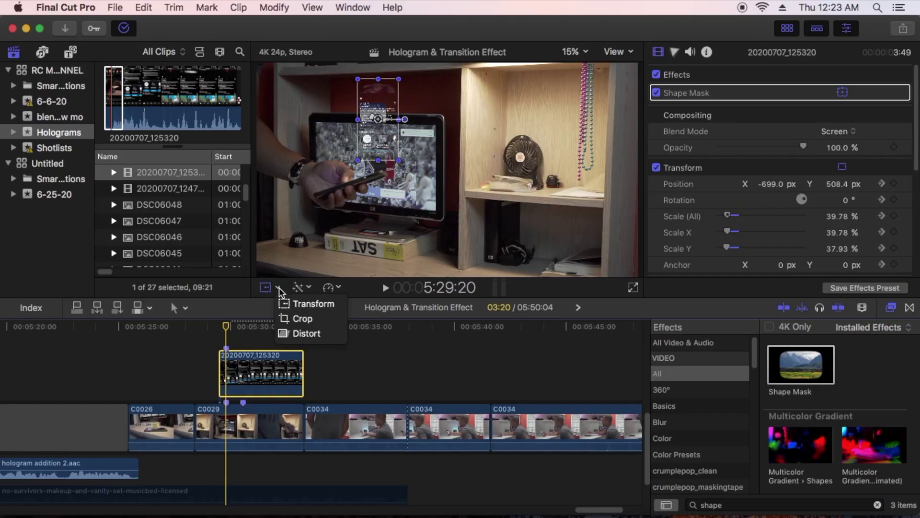
left_click(292, 331)
left_click_drag(398, 80, 374, 85)
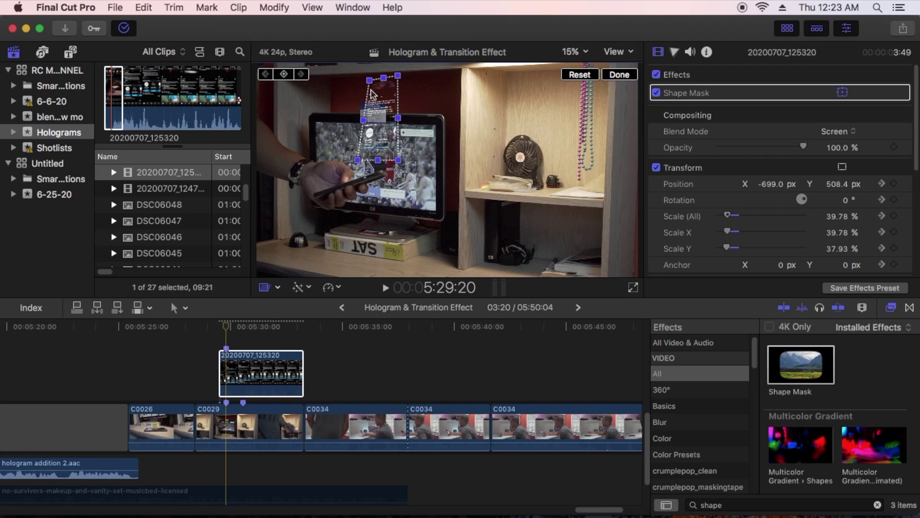
left_click_drag(366, 121, 372, 121)
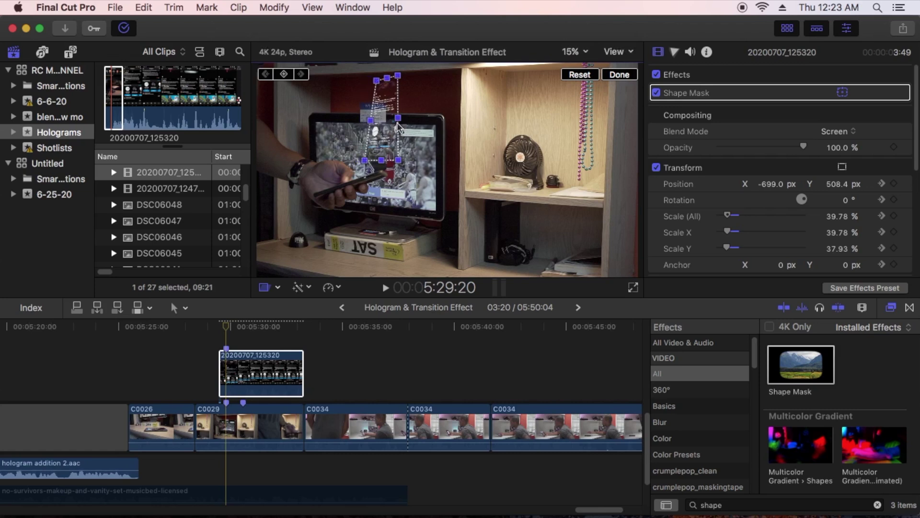
left_click_drag(363, 163, 375, 165)
left_click_drag(376, 80, 374, 83)
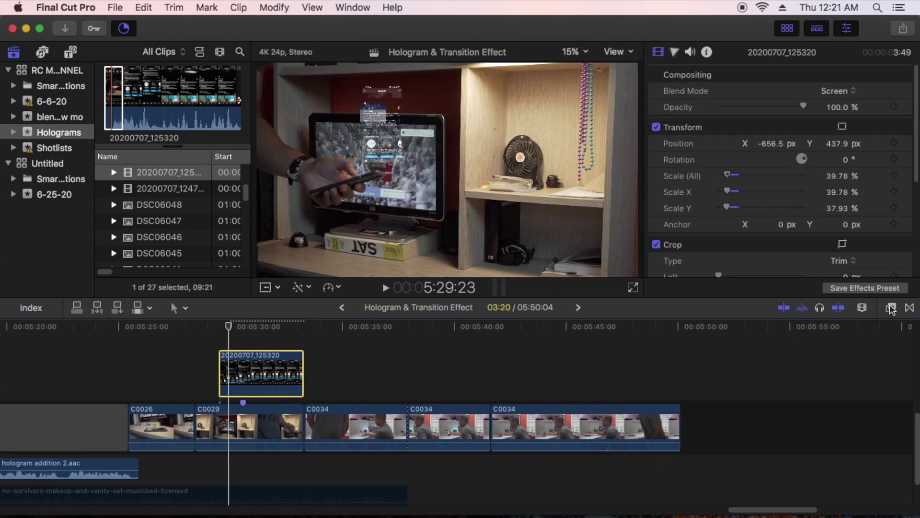
Apply a Shape Mask to the hologram, make it taller and narrower, and preview the result
left_click_drag(799, 367, 241, 370)
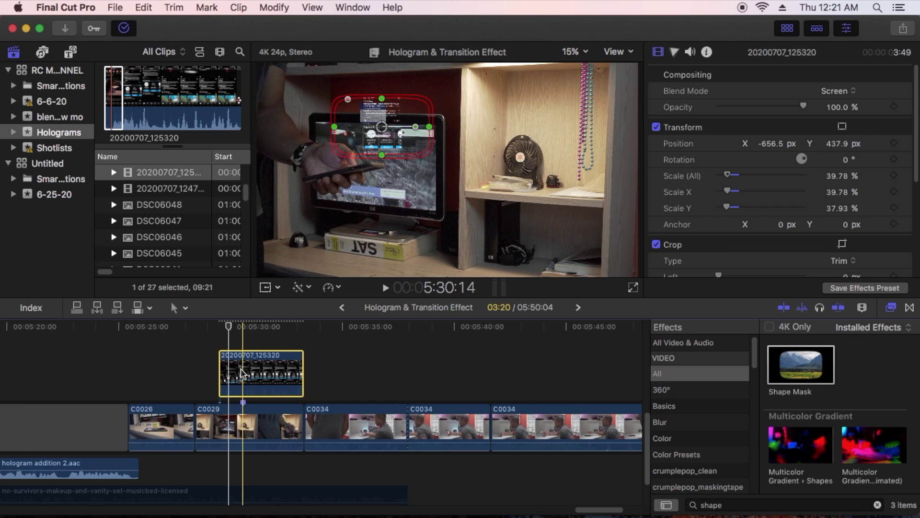
left_click_drag(381, 91, 381, 88)
left_click_drag(334, 129, 366, 127)
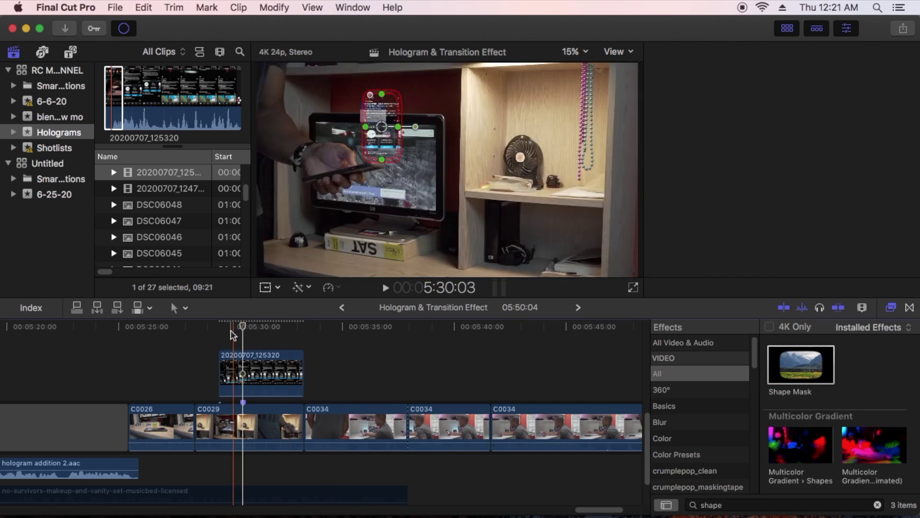
key("space")
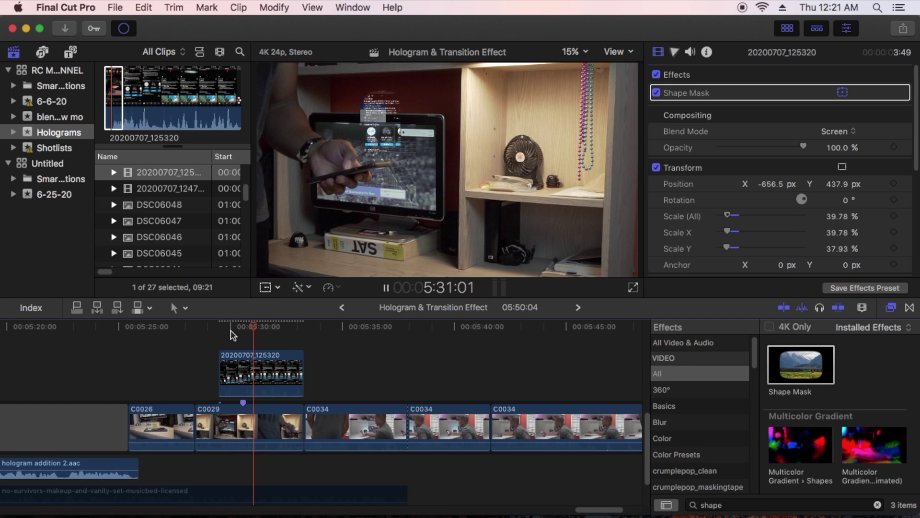
key("space")
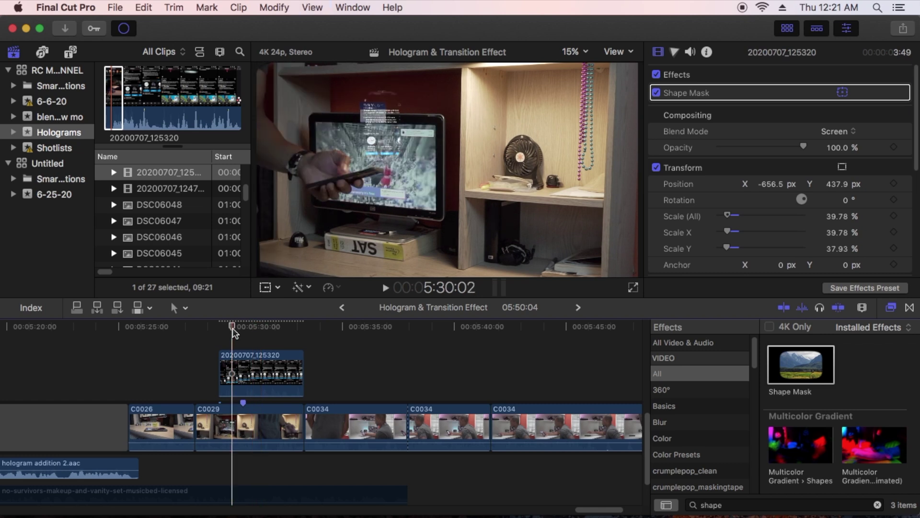
Add position and scale keyframes to the hologram and move it to follow the hand
key("Right")
key("Right")
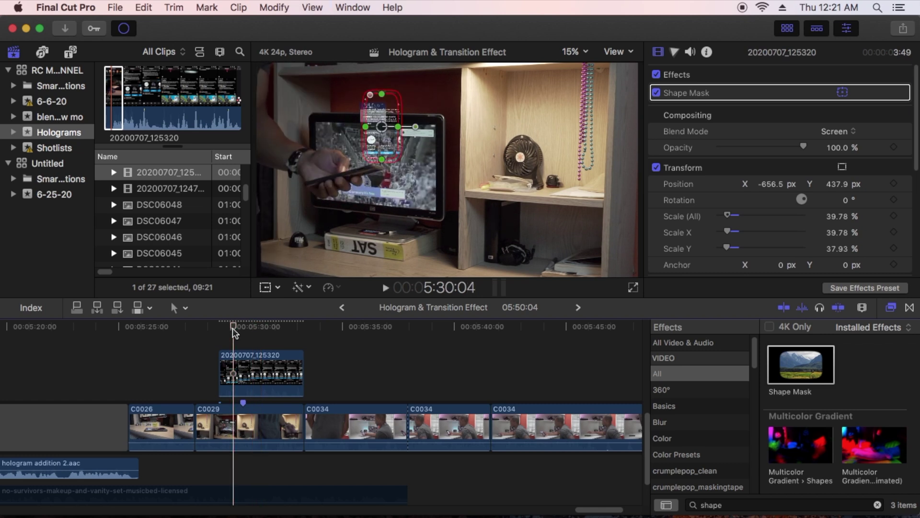
left_click(266, 289)
left_click_drag(382, 127, 380, 121)
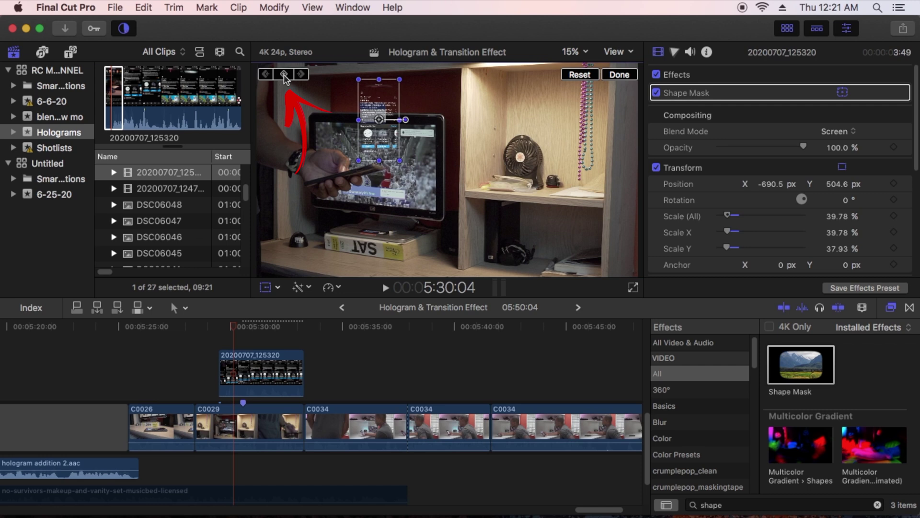
left_click(284, 75)
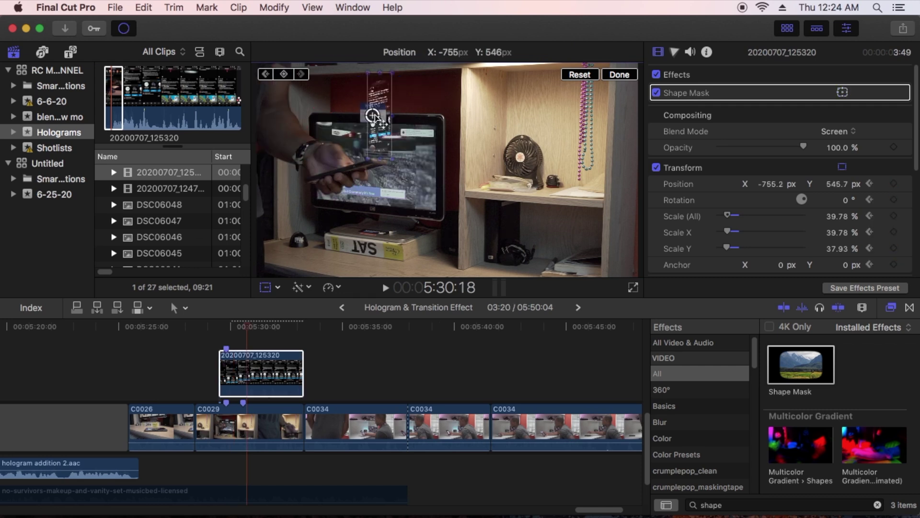
left_click_drag(376, 120, 566, 162)
Step forward frame by frame, keeping the hologram above the phone and enlarging it from 47% to 60%
key("Right")
key("Right")
key("Right")
key("Right")
key("Right")
key("Right")
key("Right")
key("Right")
key("Right")
key("Right")
key("Right")
key("Right")
key("Right")
key("Right")
key("Right")
key("Right")
key("Right")
key("Right")
key("Right")
key("Right")
key("Right")
key("Right")
key("Right")
key("Right")
key("Right")
key("Right")
key("Right")
key("Right")
key("Right")
key("Right")
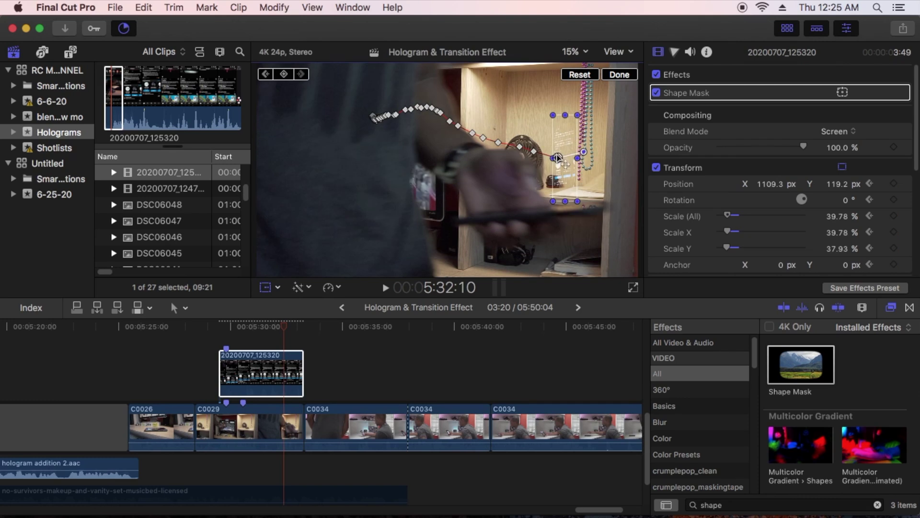
left_click_drag(557, 159, 568, 160)
left_click_drag(589, 128, 591, 110)
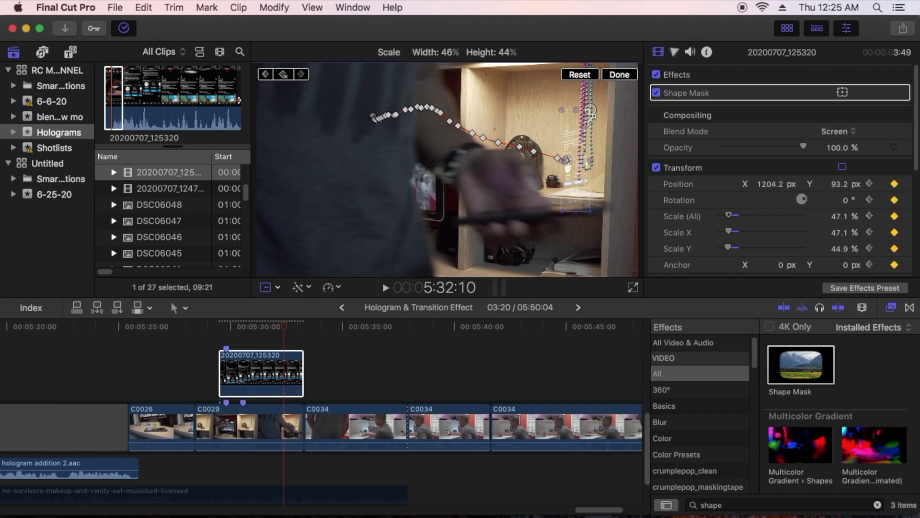
left_click_drag(568, 160, 590, 160)
key("Right")
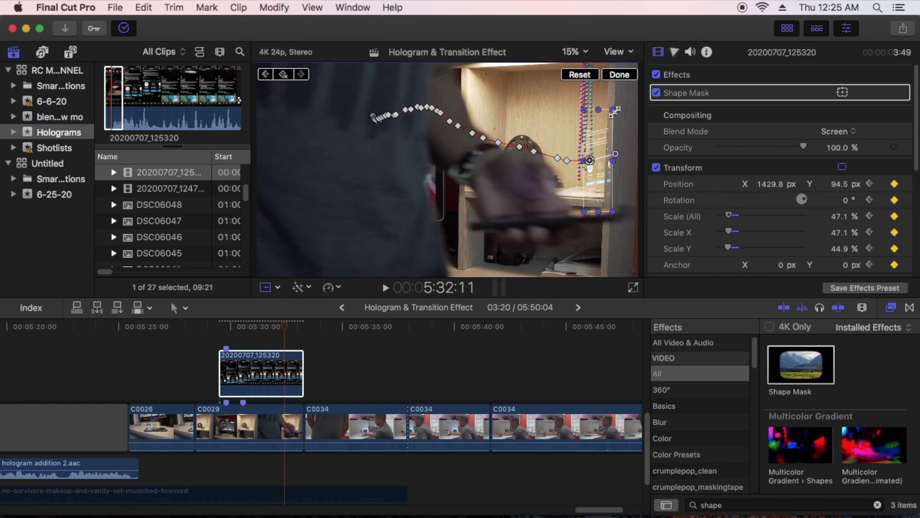
left_click_drag(615, 112, 617, 95)
left_click_drag(587, 161, 607, 158)
key("Right")
left_click_drag(594, 102, 598, 94)
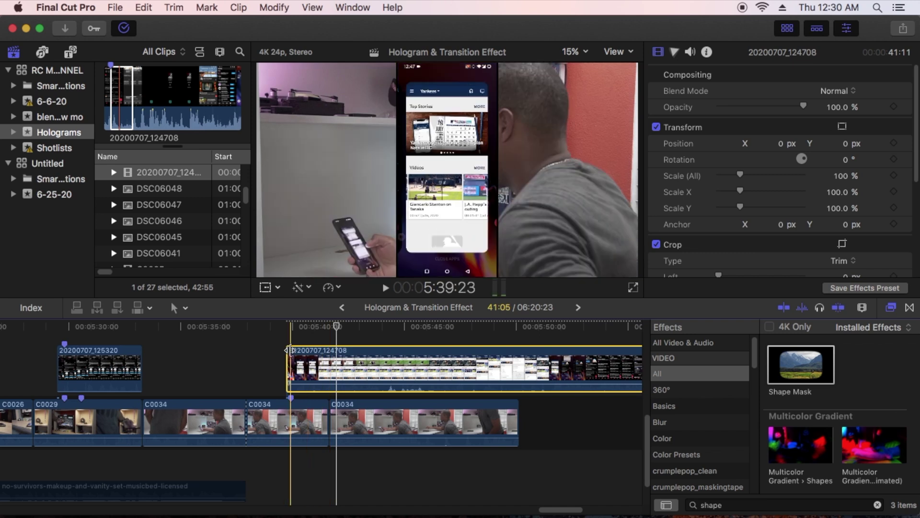
Review 20200707_124708, blade it at 5:42:00, and move the second piece about eight seconds later
key("space")
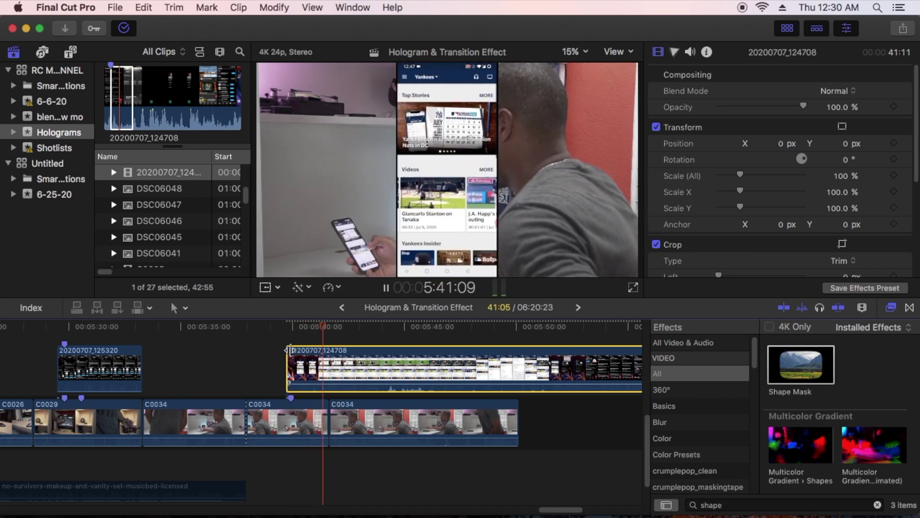
key("space")
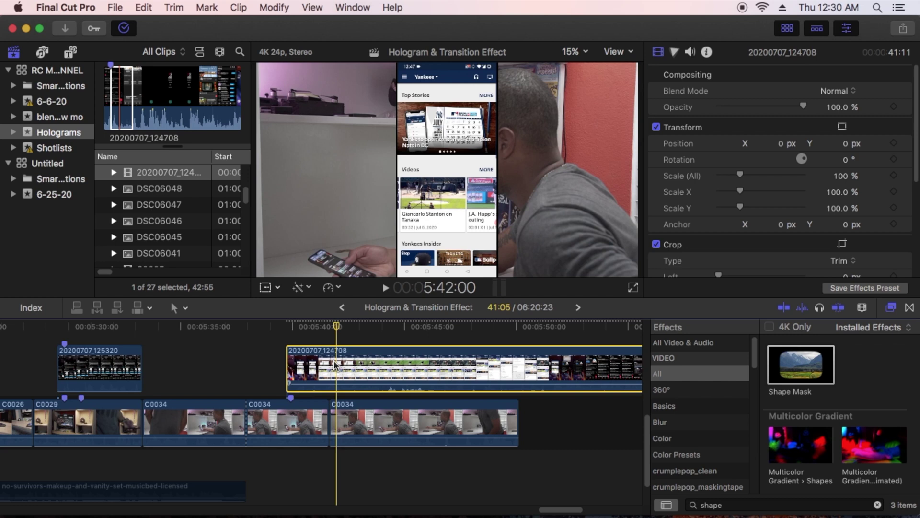
key("b")
left_click(330, 365)
key("a")
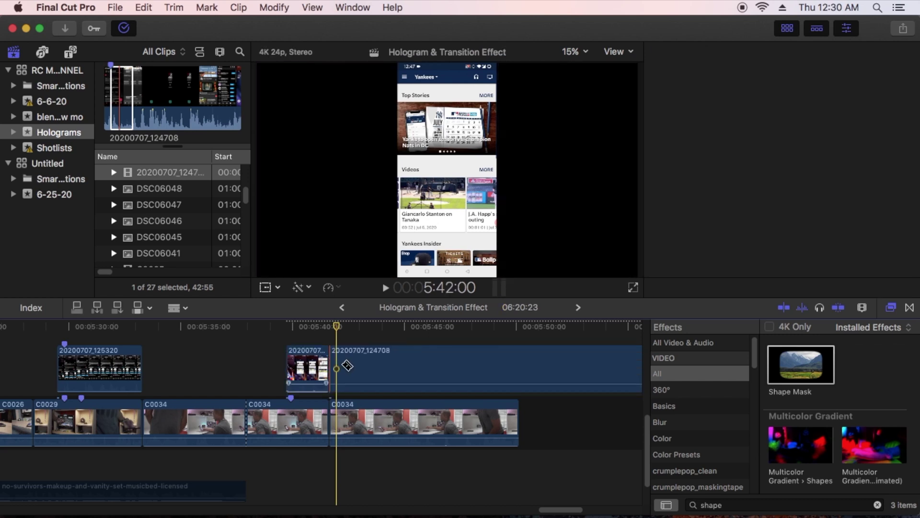
left_click(395, 371)
left_click_drag(396, 370, 494, 371)
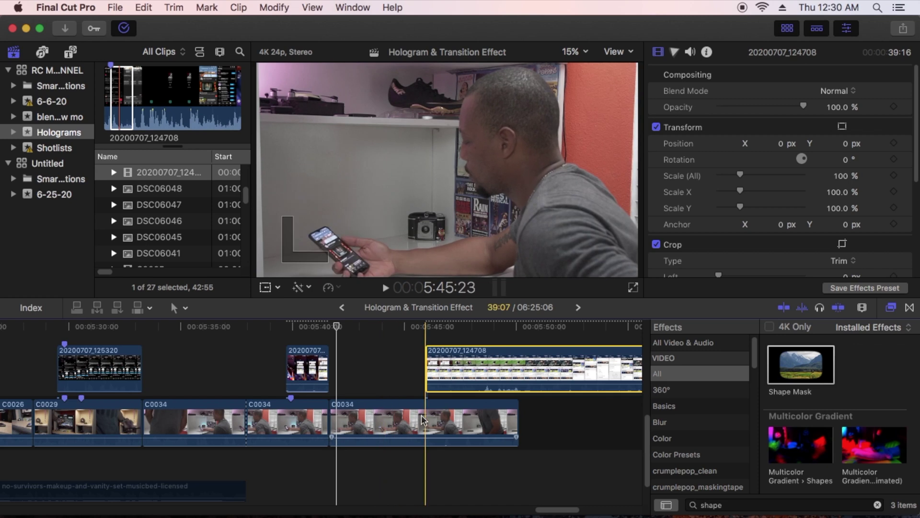
key("super+minus")
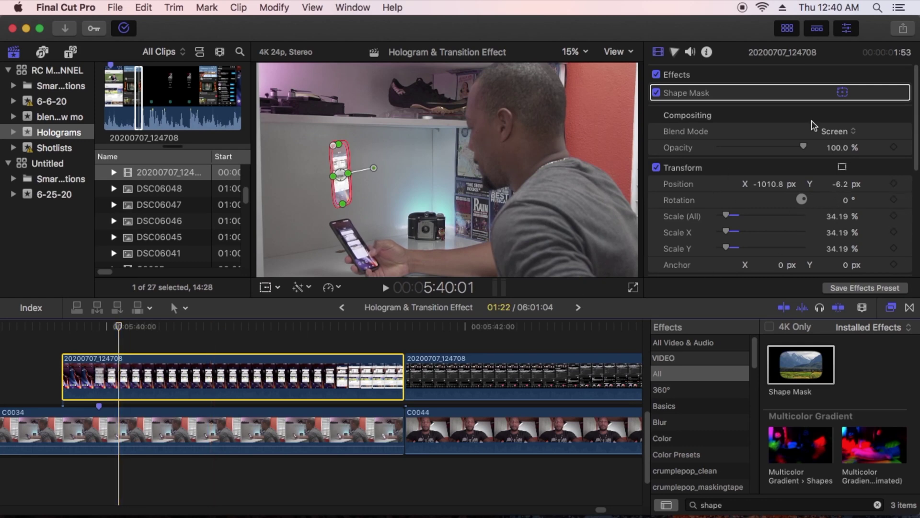
Hide the shape mask controls, show the transform controls, and play from 5:39:18
left_click(842, 92)
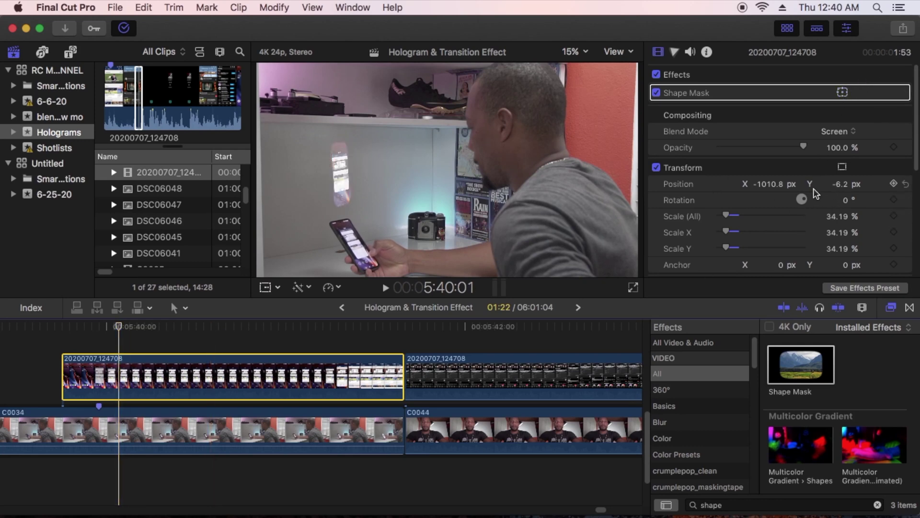
left_click(264, 288)
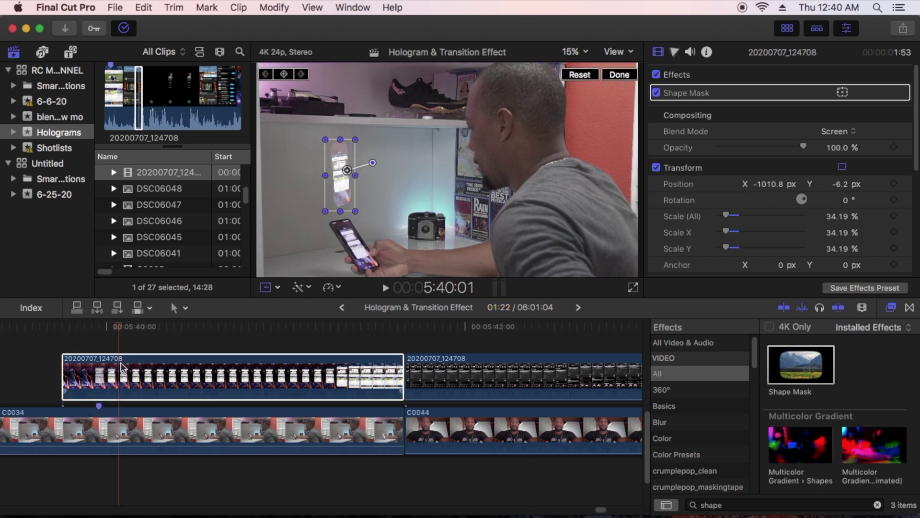
left_click(92, 334)
left_click(264, 291)
left_click_drag(122, 328, 99, 328)
key("space")
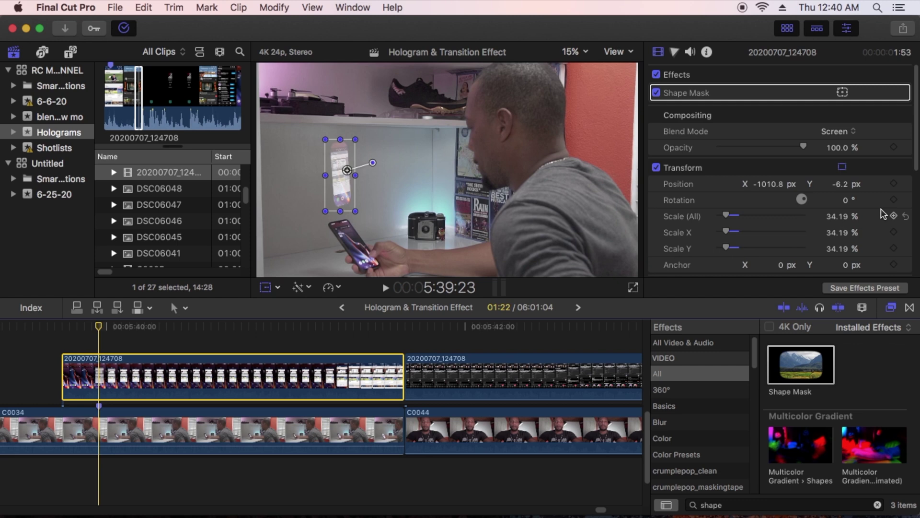
Keyframe position and scale so the hologram starts on the phone at 0% and grows out, then replay
left_click(894, 217)
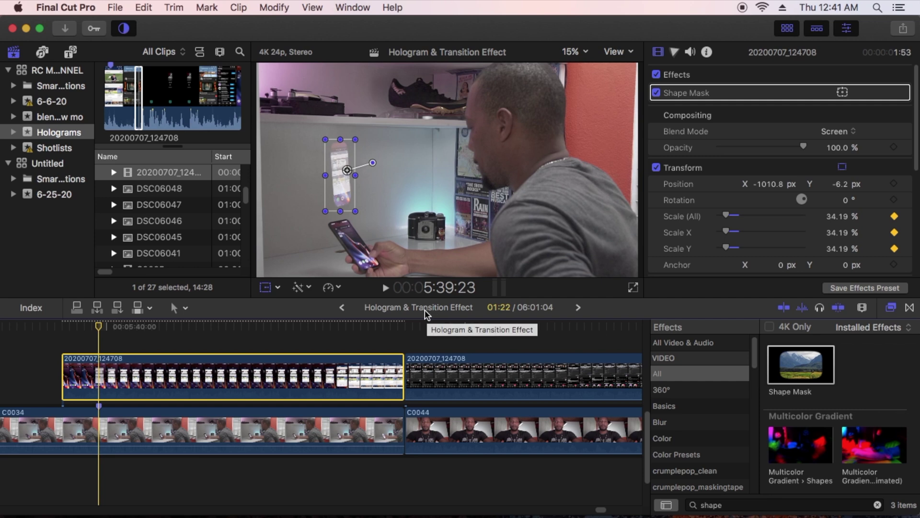
left_click(894, 184)
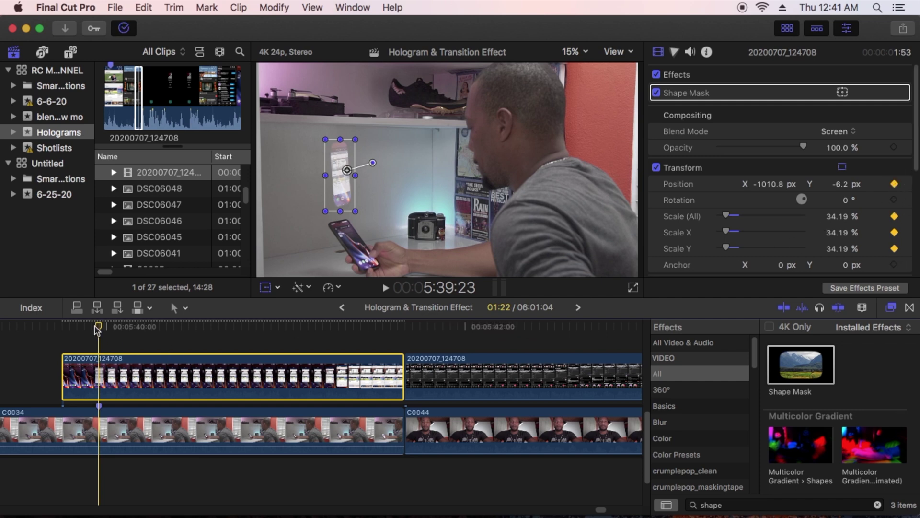
left_click_drag(94, 325, 67, 330)
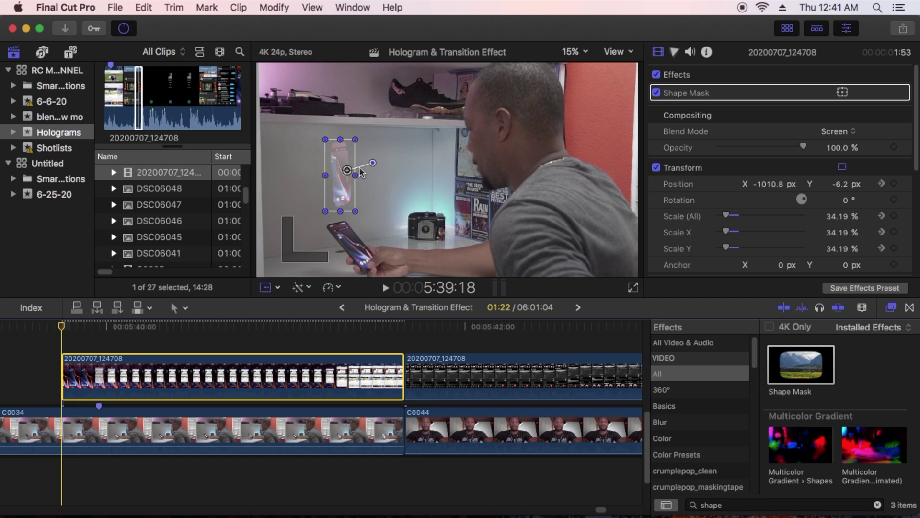
left_click_drag(349, 179, 348, 238)
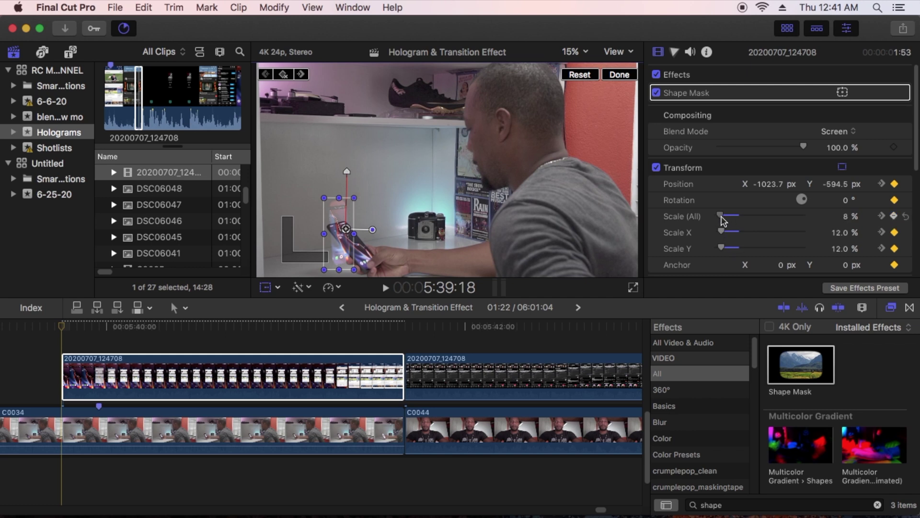
left_click_drag(722, 220, 715, 221)
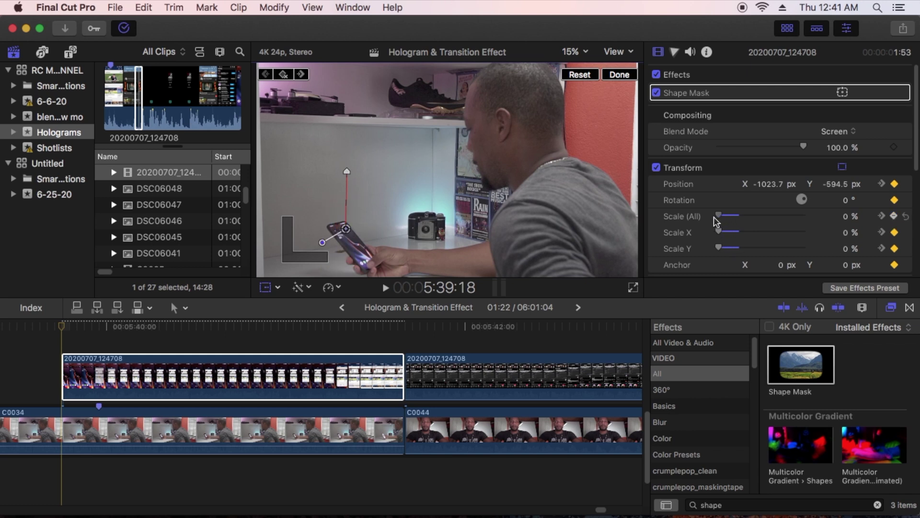
left_click(62, 326)
key("space")
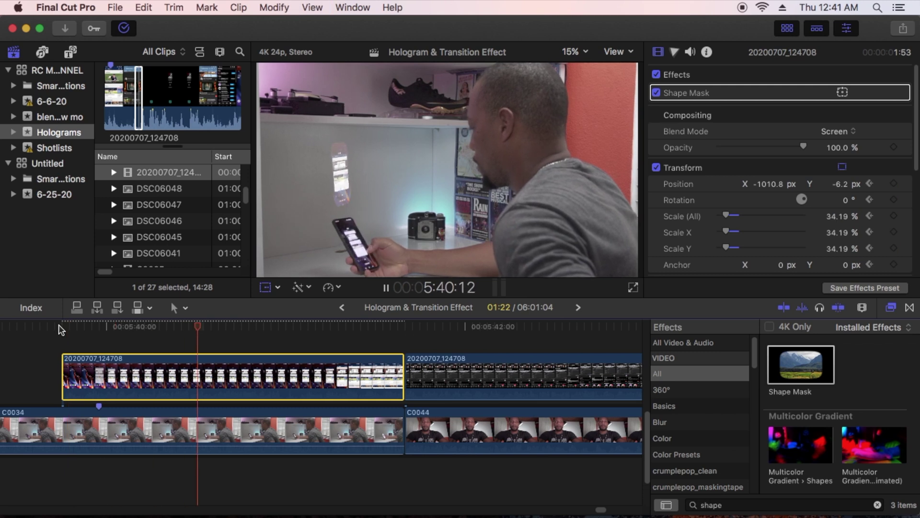
key("slash")
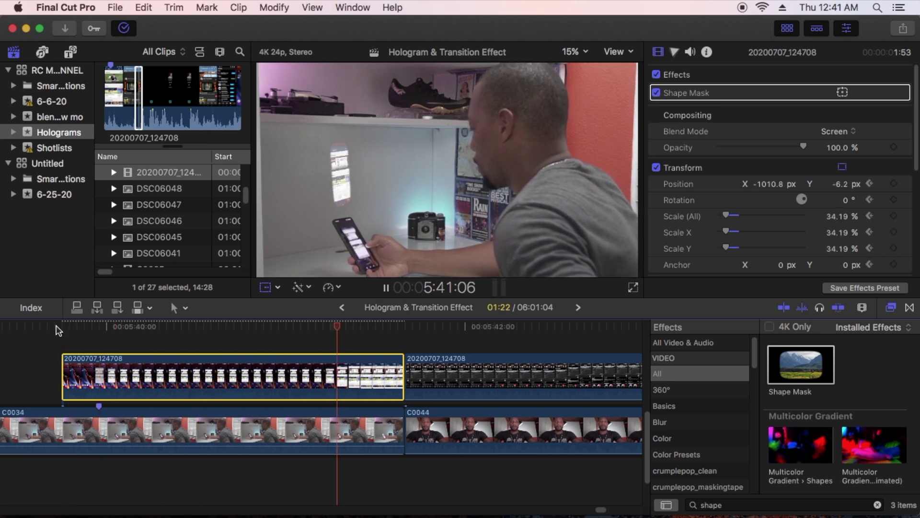
key("space")
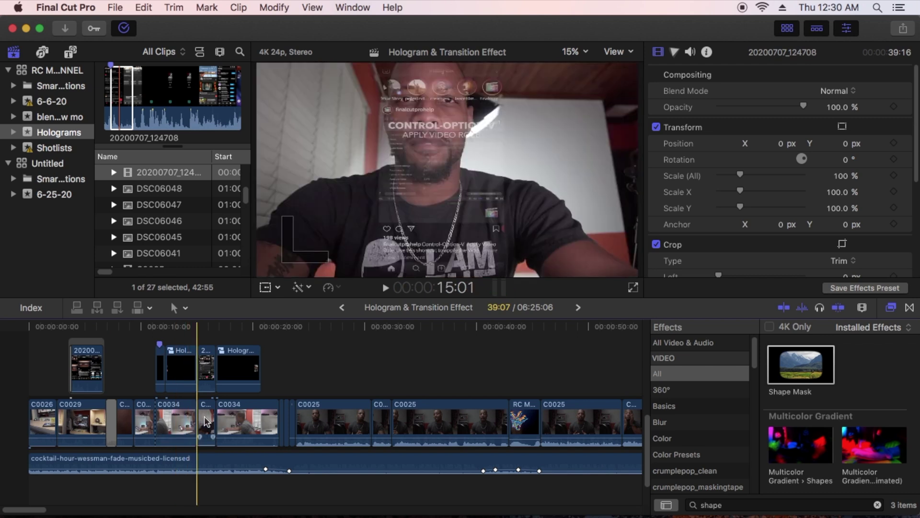
Select the short C0044 shot and paste-insert a short clip at the playhead
left_click(206, 417)
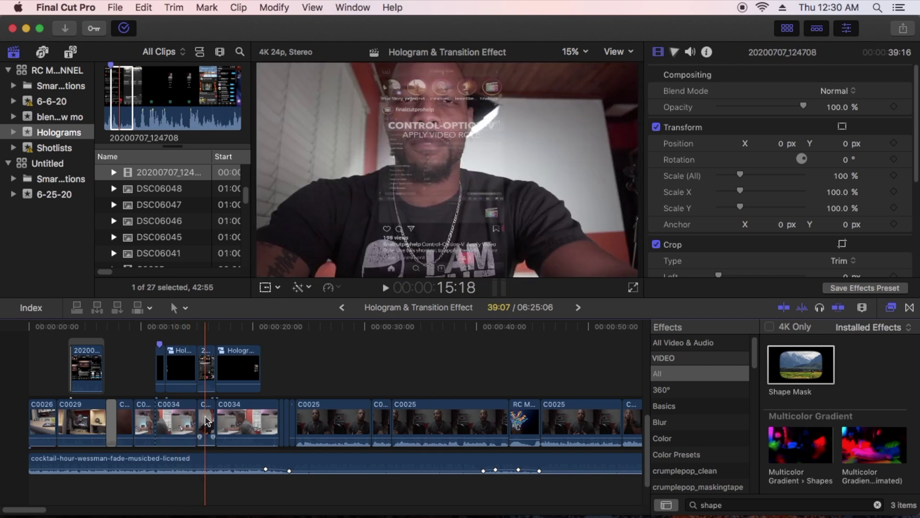
left_click(205, 415)
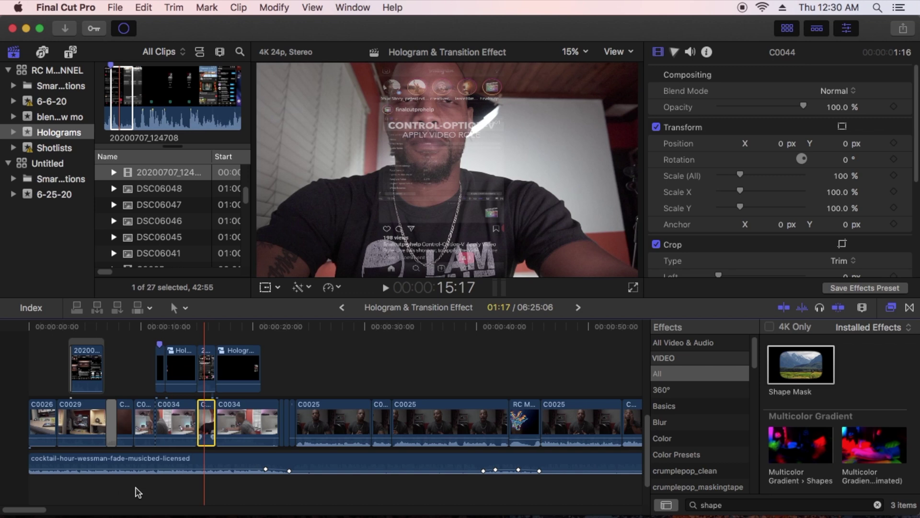
left_click_drag(35, 509, 316, 509)
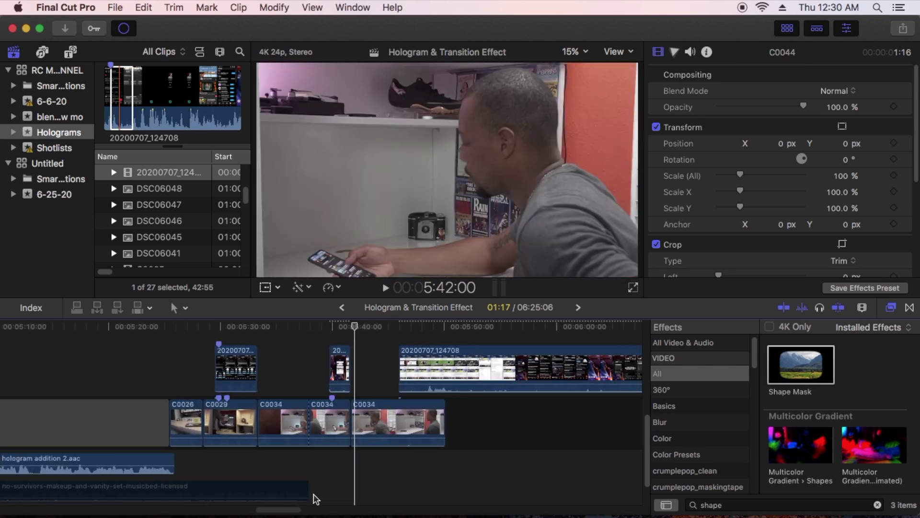
left_click(352, 330)
key("super+v")
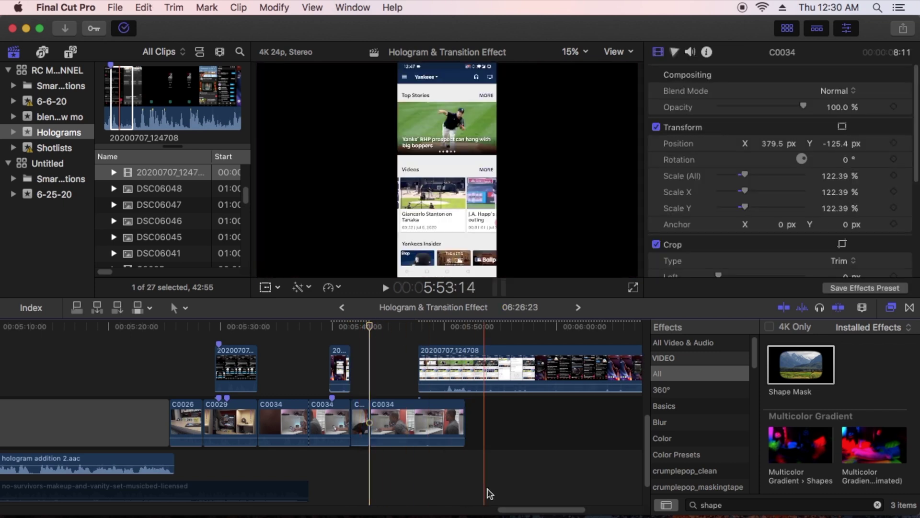
Paste the masked, Screen-blended hologram as a connected clip above the new shot and select it
left_click_drag(513, 508, 506, 512)
key("alt+v")
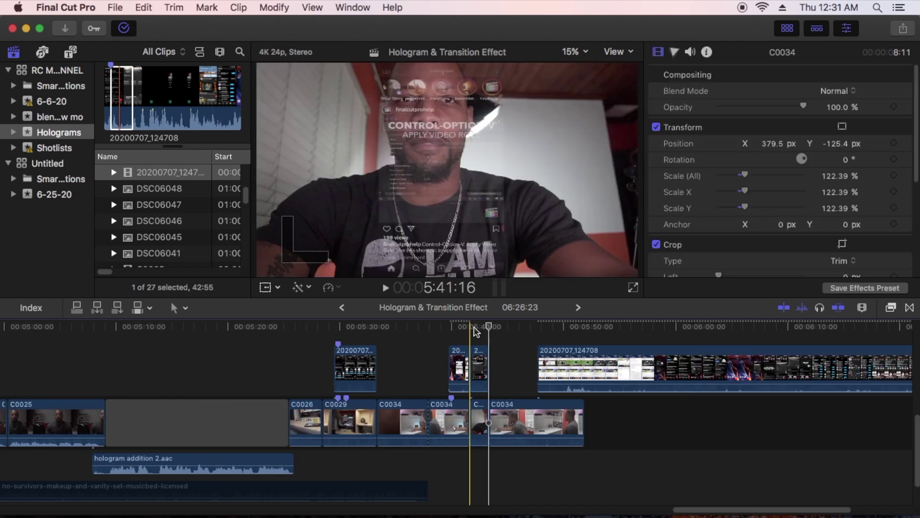
left_click(474, 330)
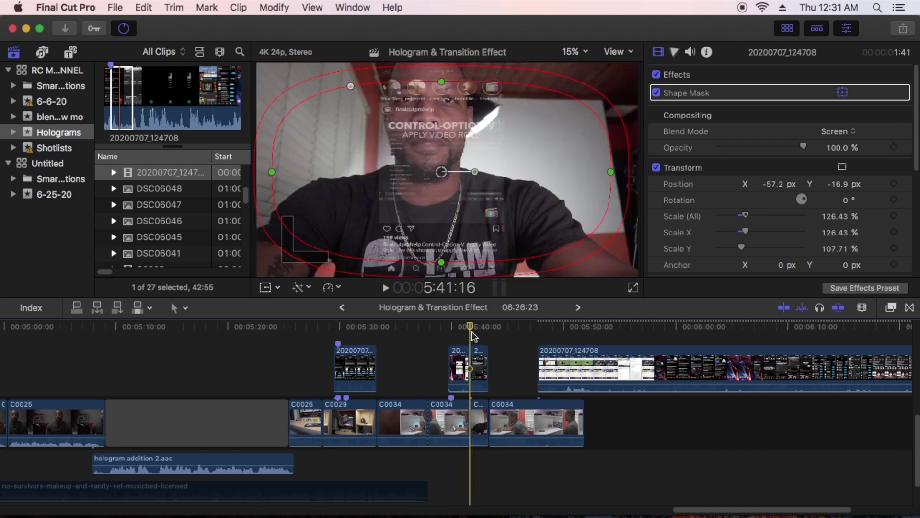
Play the new hologram section, nudge the hologram beside the phone, then step ahead one frame
key("space")
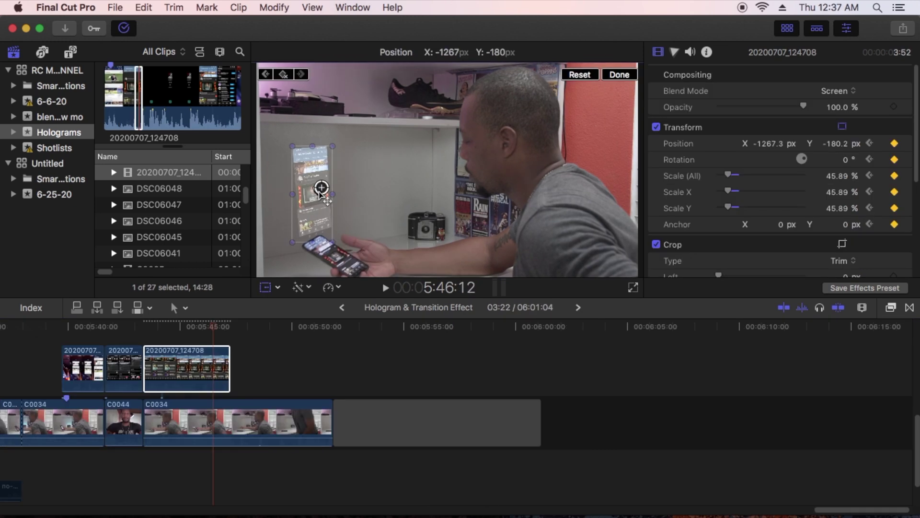
left_click_drag(318, 188, 328, 188)
key("Right")
key("Right")
key("Right")
key("Right")
key("Right")
key("Right")
key("Right")
key("Right")
key("Right")
key("Right")
key("Right")
key("Right")
key("Right")
key("Right")
key("Right")
key("Right")
key("Right")
key("Right")
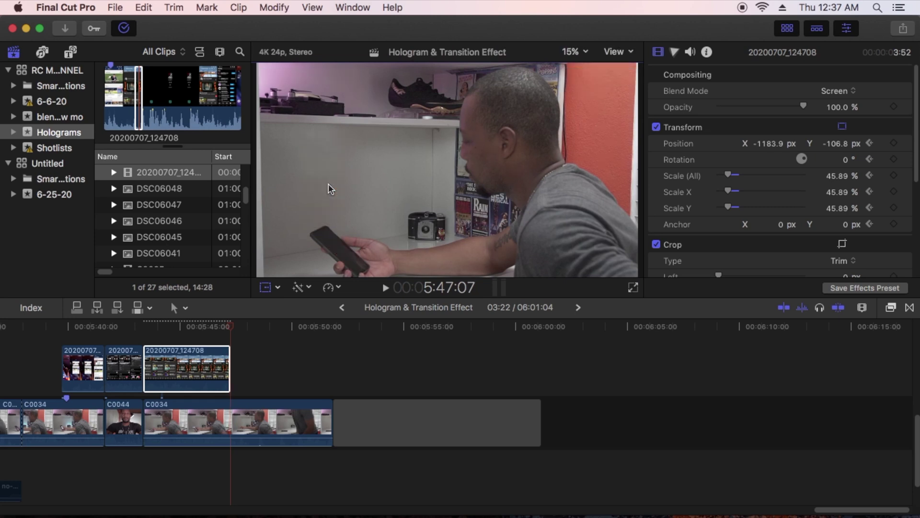
left_click(144, 331)
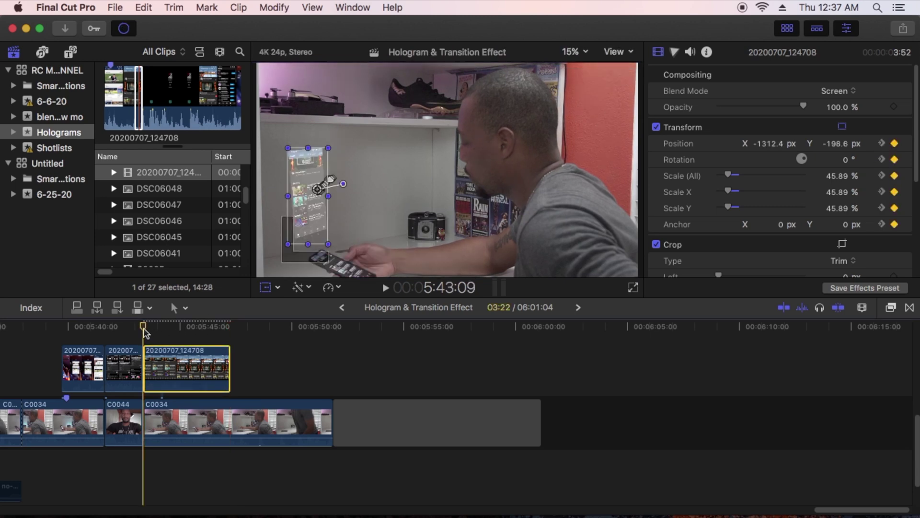
key("space")
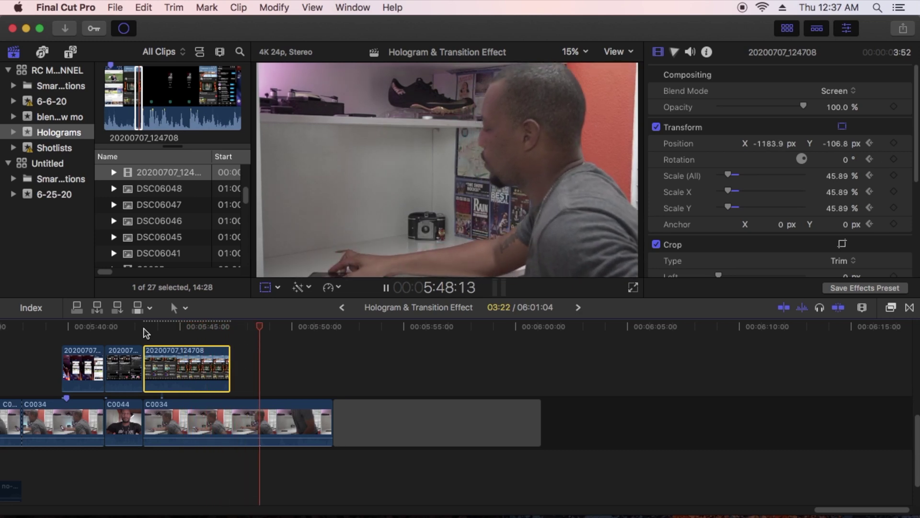
key("space")
left_click(167, 329)
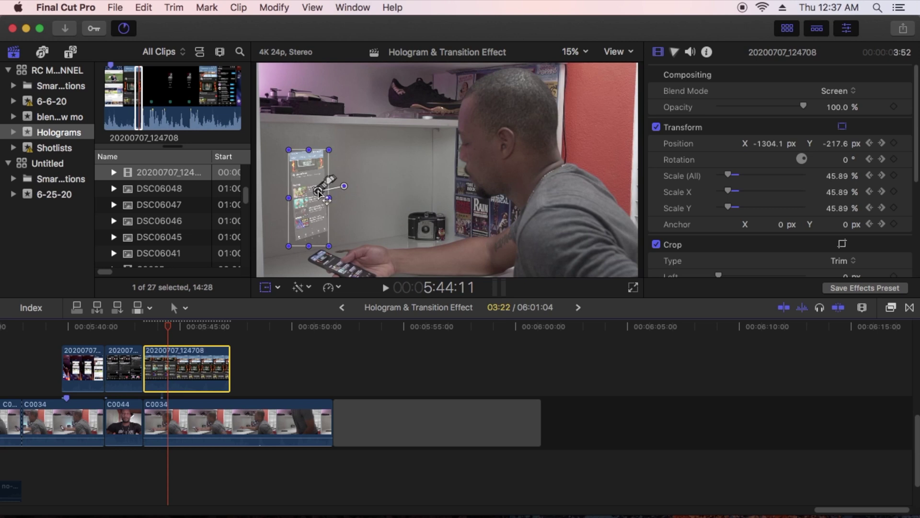
left_click(231, 331)
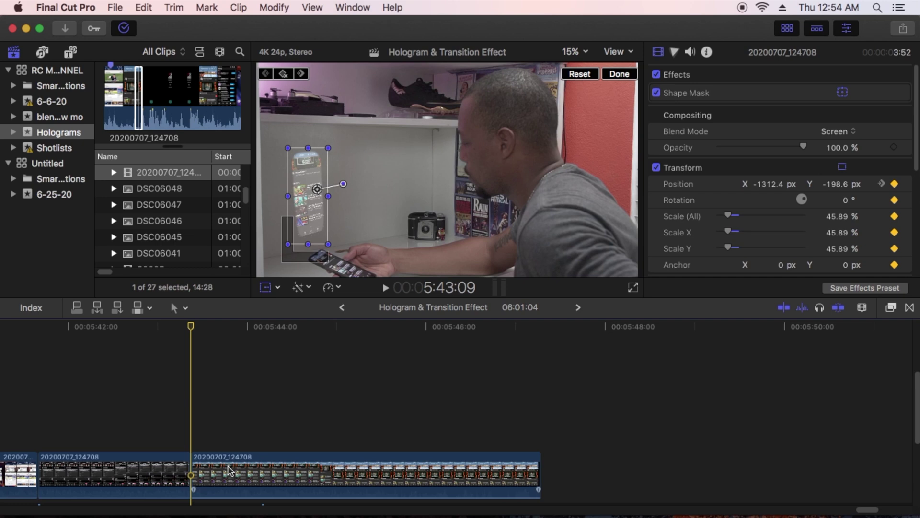
Nest the hologram clips into compound clip 'Hologram & Transition Effect Clip 1' and drag it down-left
right_click(229, 466)
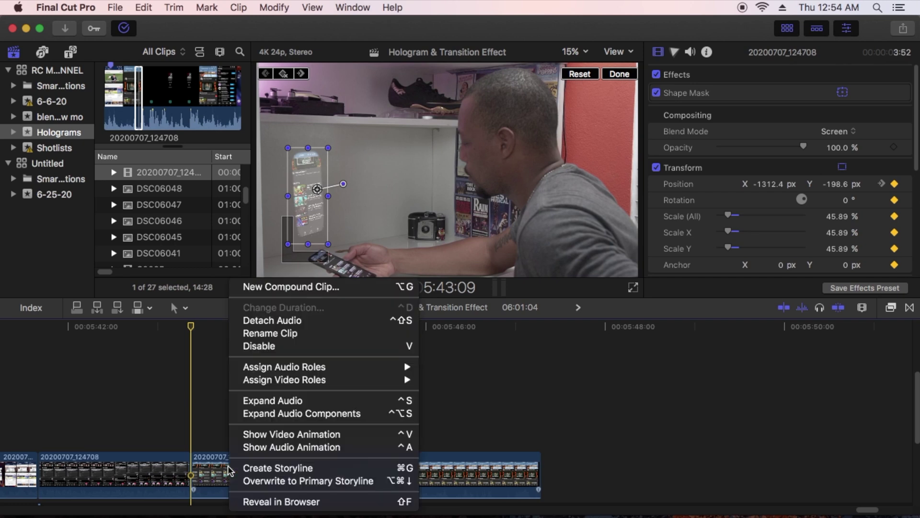
left_click(292, 286)
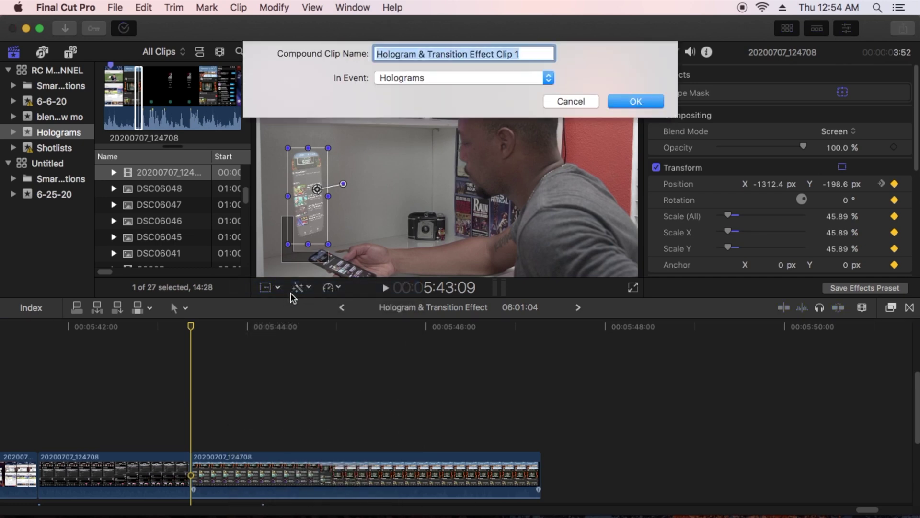
left_click(642, 102)
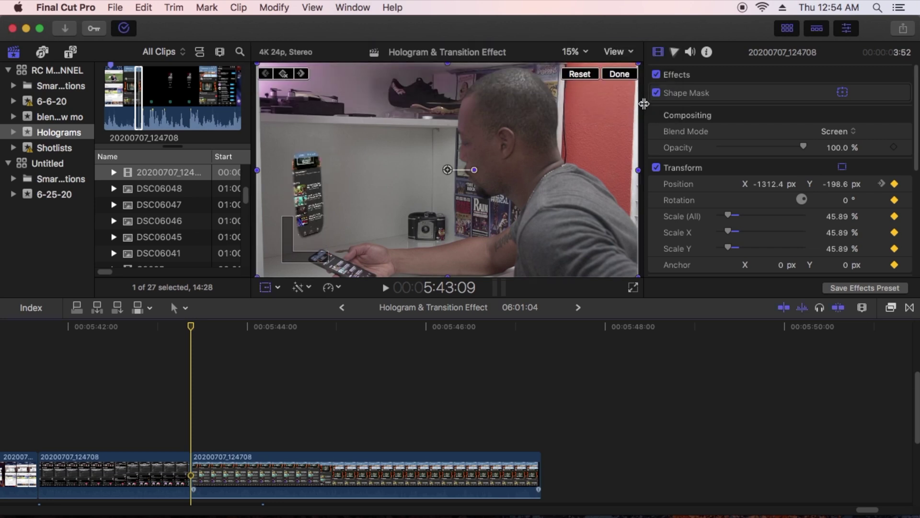
left_click(270, 289)
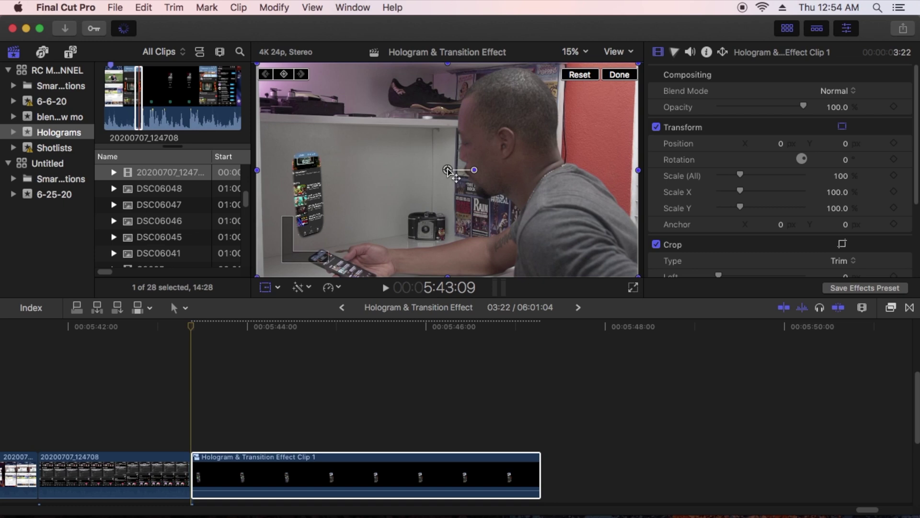
left_click_drag(448, 171, 316, 252)
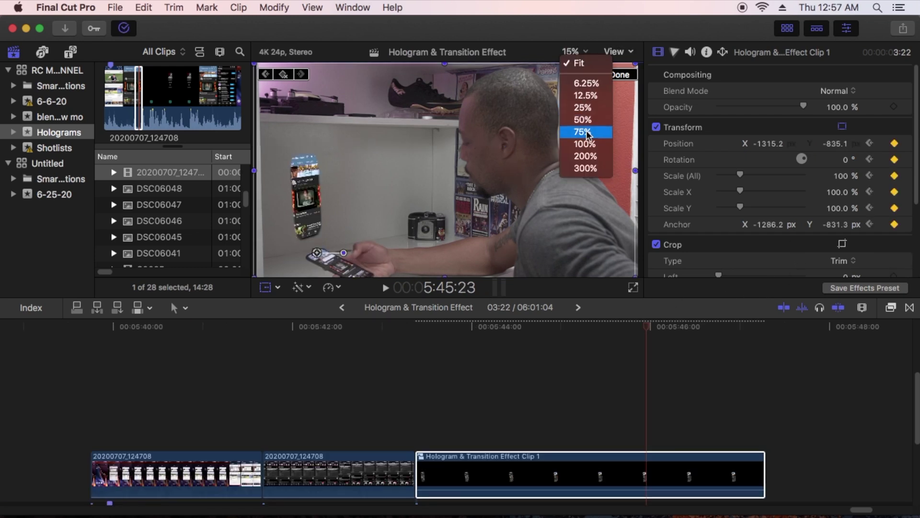
Zoom the viewer to 75% over the phone and drag the compound clip left and down
left_click(587, 136)
left_click_drag(619, 170, 609, 176)
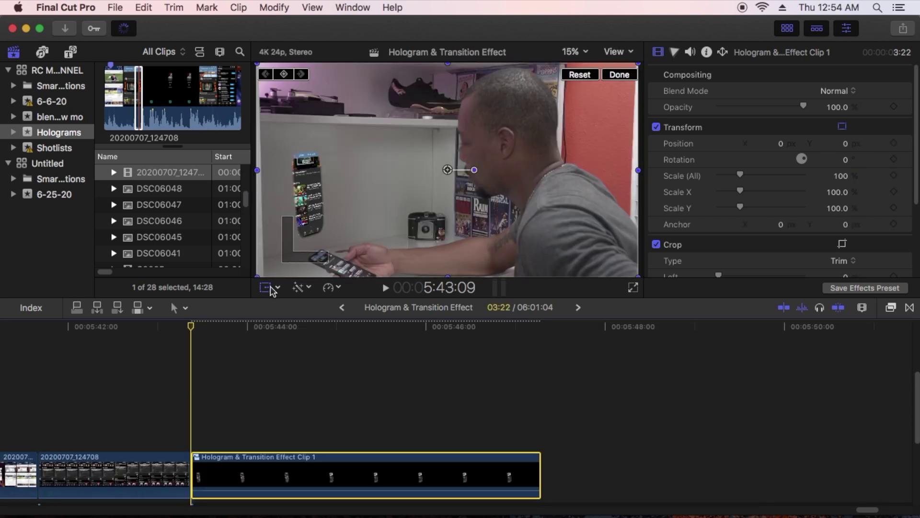
left_click(271, 290)
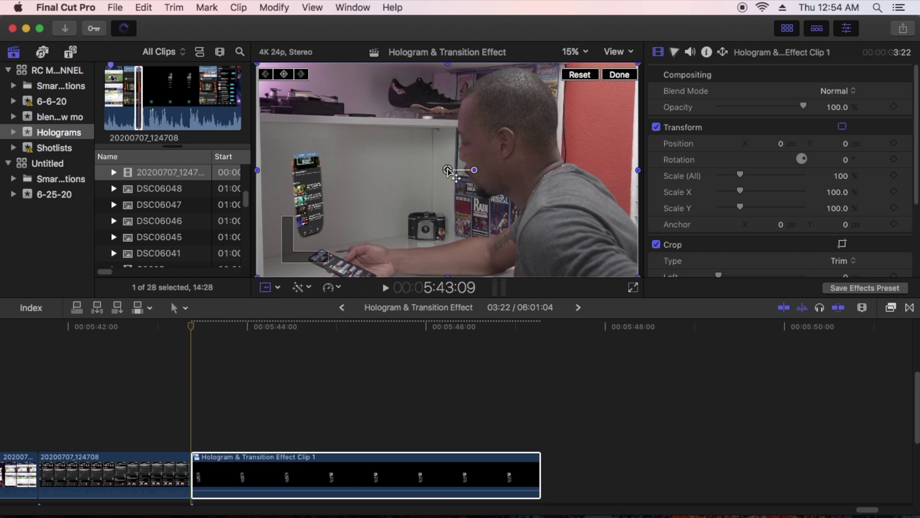
left_click_drag(448, 170, 316, 252)
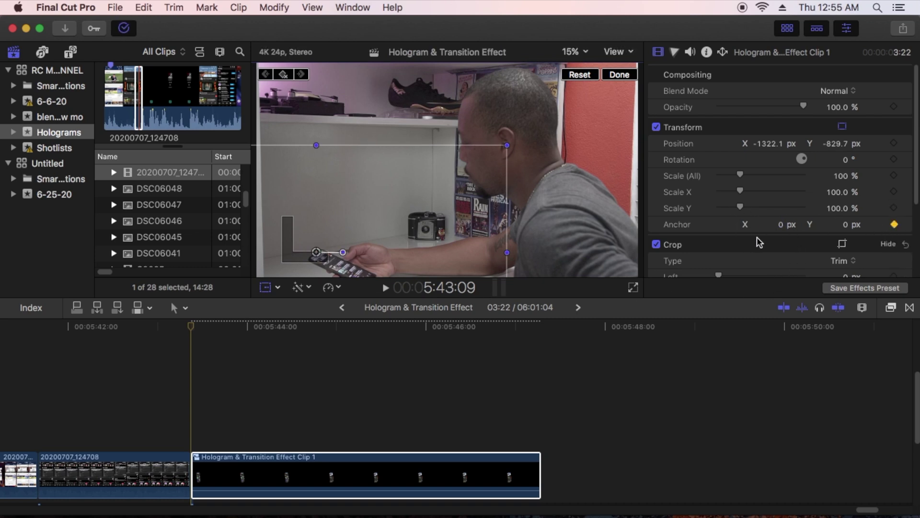
Set the anchor to -1286.2, -831.3 px and place the hologram's start on the phone screen
left_click_drag(783, 229, 648, 229)
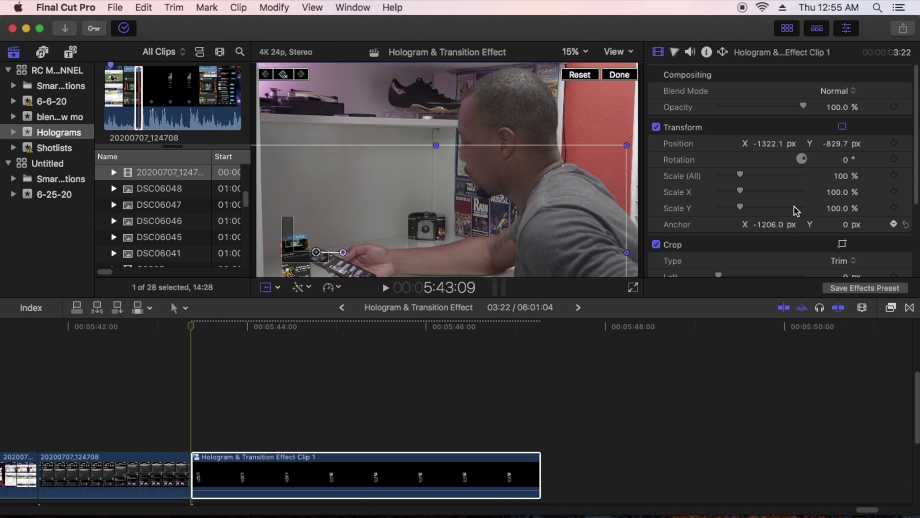
left_click_drag(845, 225, 768, 224)
left_click_drag(836, 227, 840, 222)
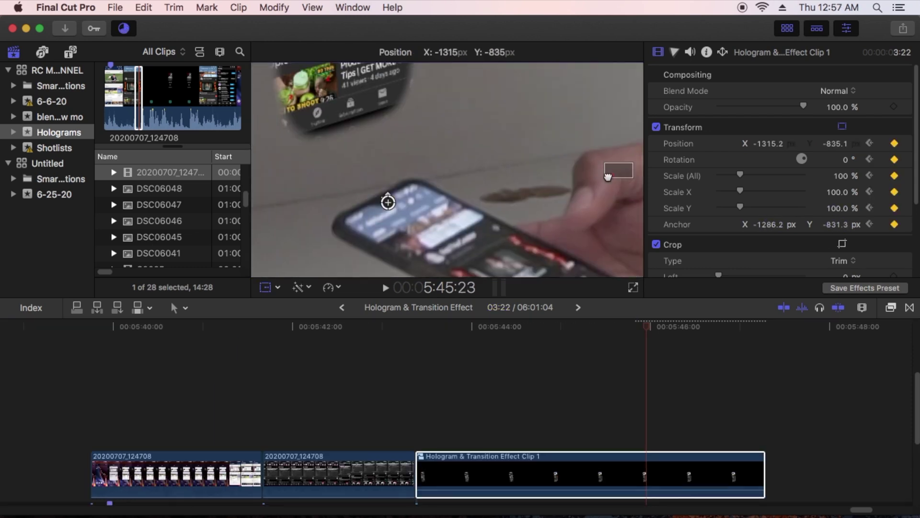
left_click_drag(386, 200, 386, 116)
Keyframe the hologram rising over two frame steps, play it back, and reselect the compound clip
key("Right")
key("Right")
key("Right")
key("Right")
key("Right")
key("Right")
key("Right")
key("Right")
key("Right")
key("Right")
key("Right")
key("Right")
key("Right")
key("Right")
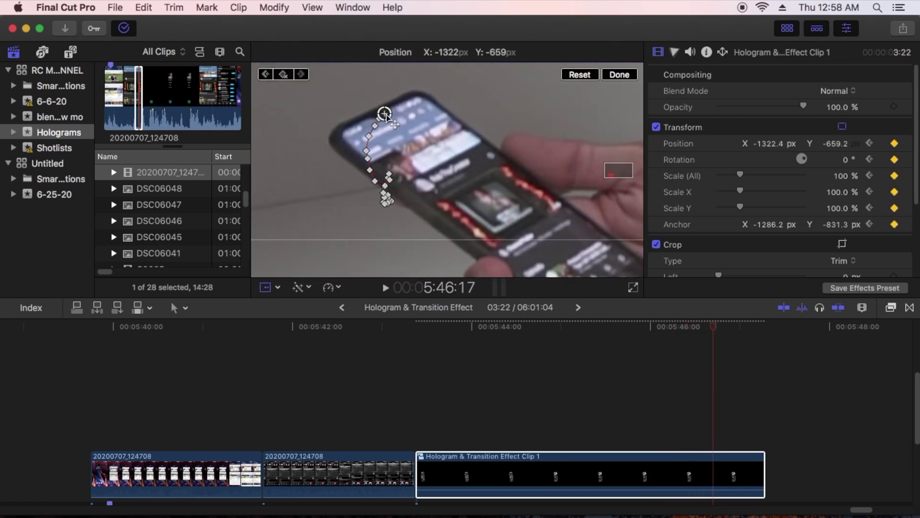
key("Right")
key("Right")
key("Right")
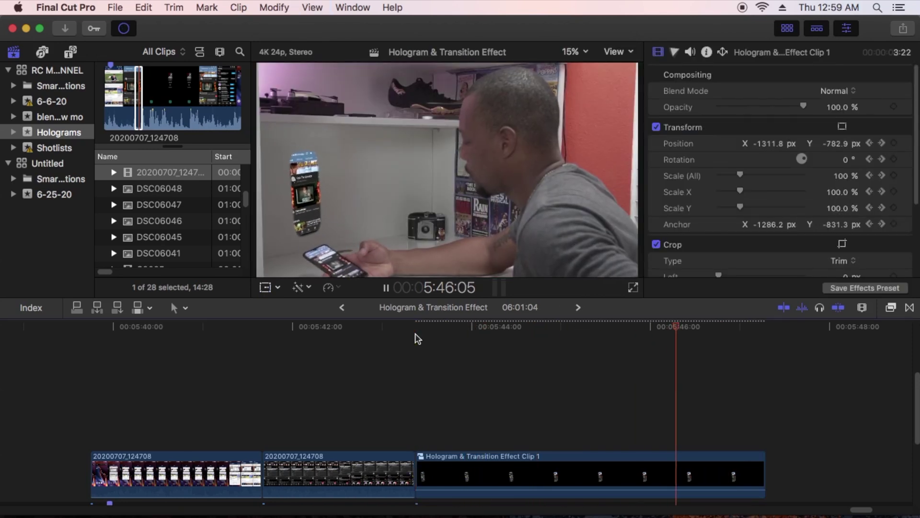
key("space")
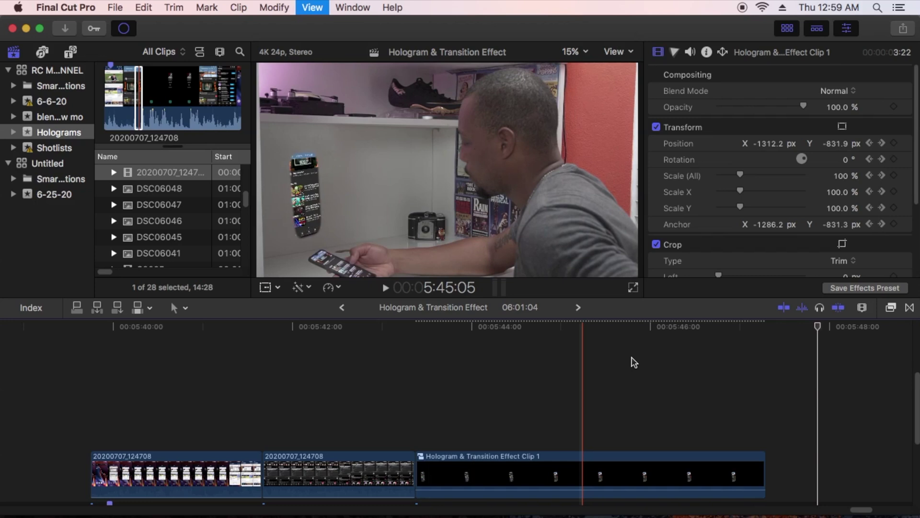
scroll(575, 451, "down", 2)
left_click(564, 466)
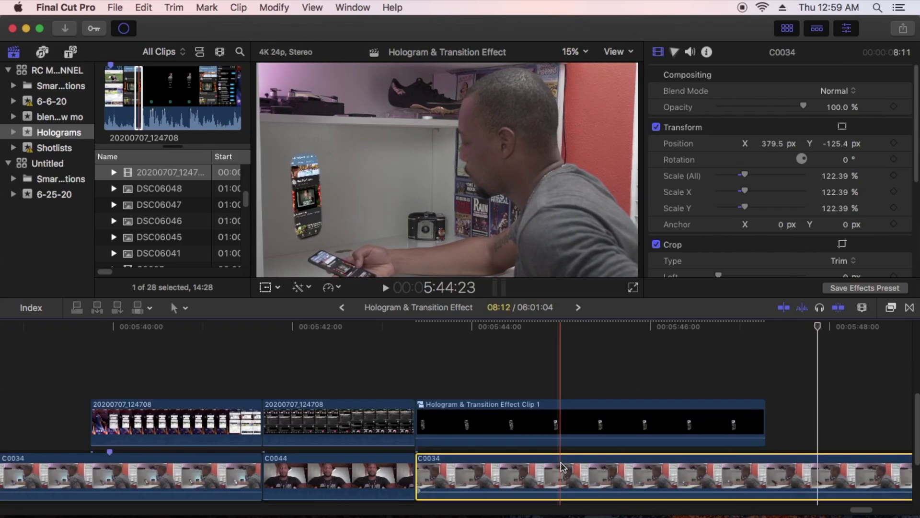
left_click(567, 422)
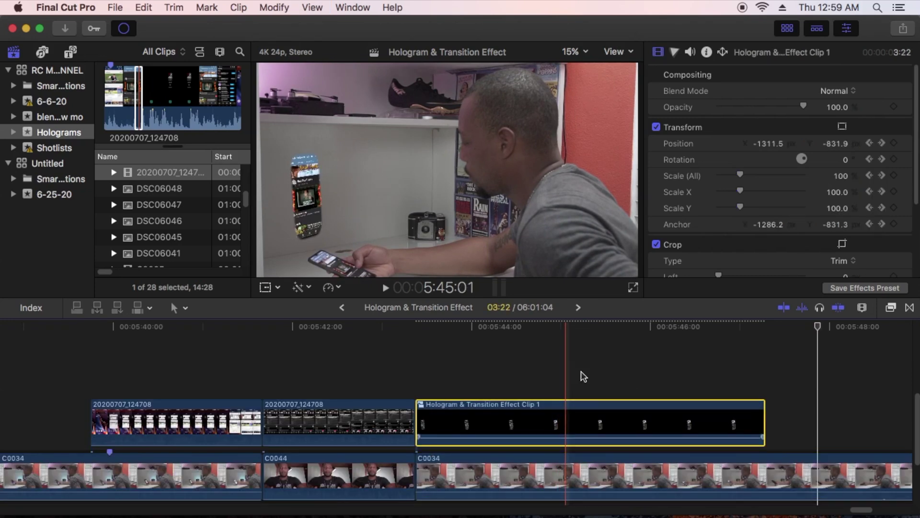